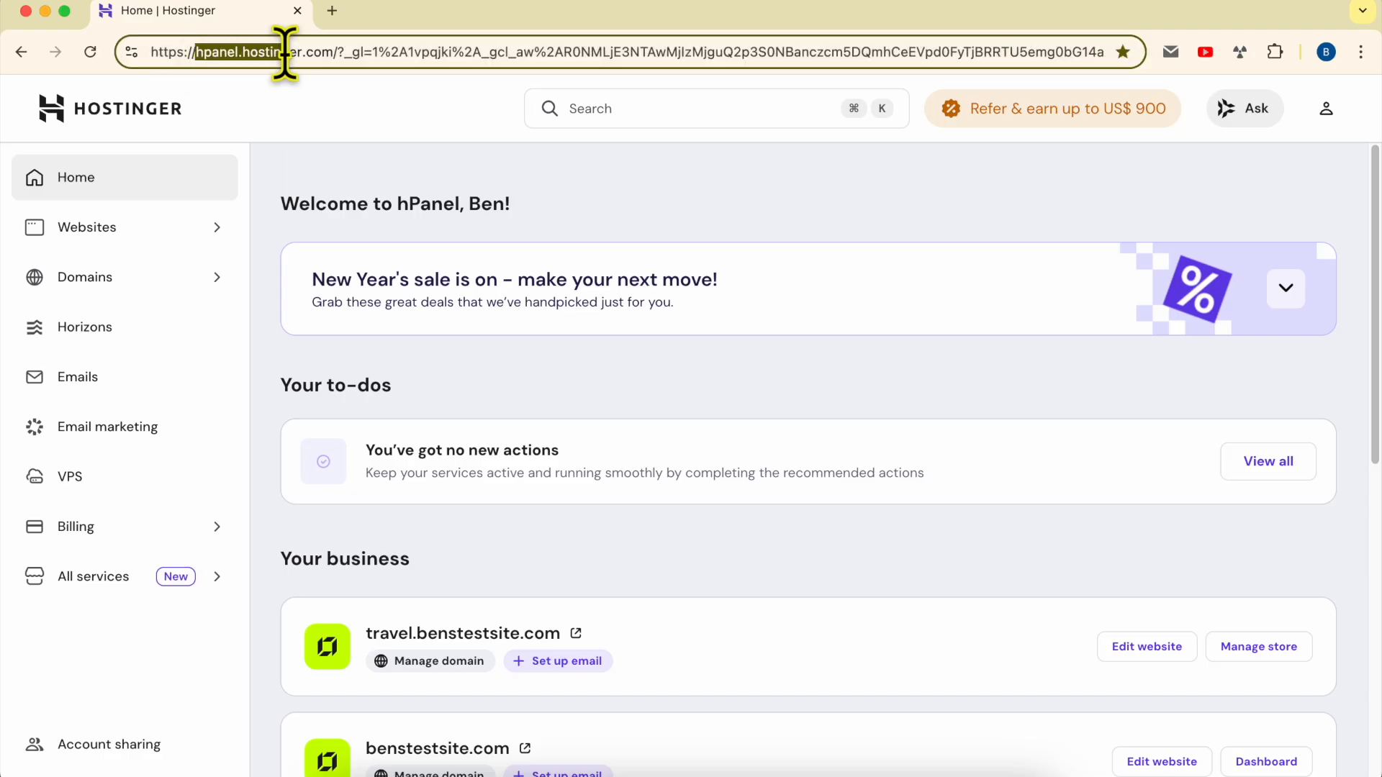
Step: Show the list of websites and open travel.benstestsite.com for editing in the website builder
left_click(522, 176)
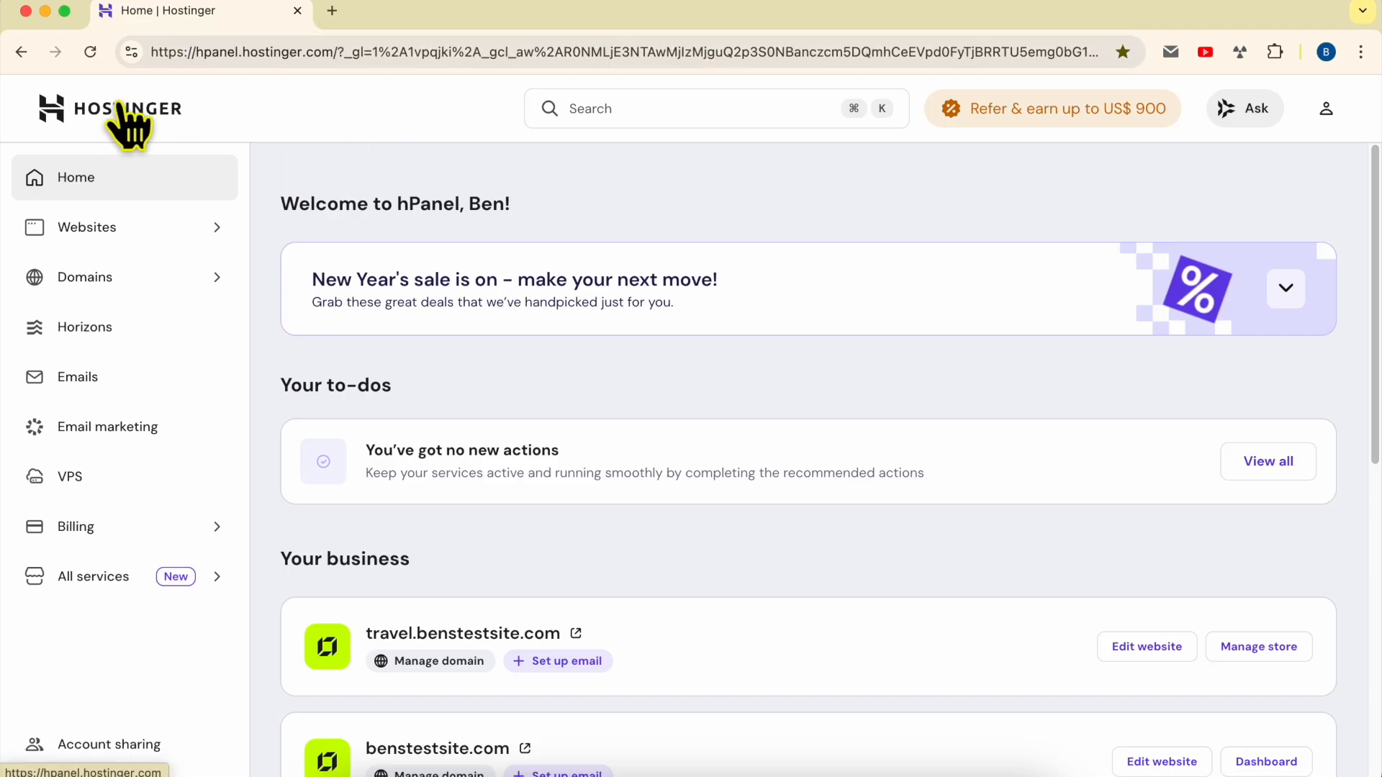
left_click(108, 231)
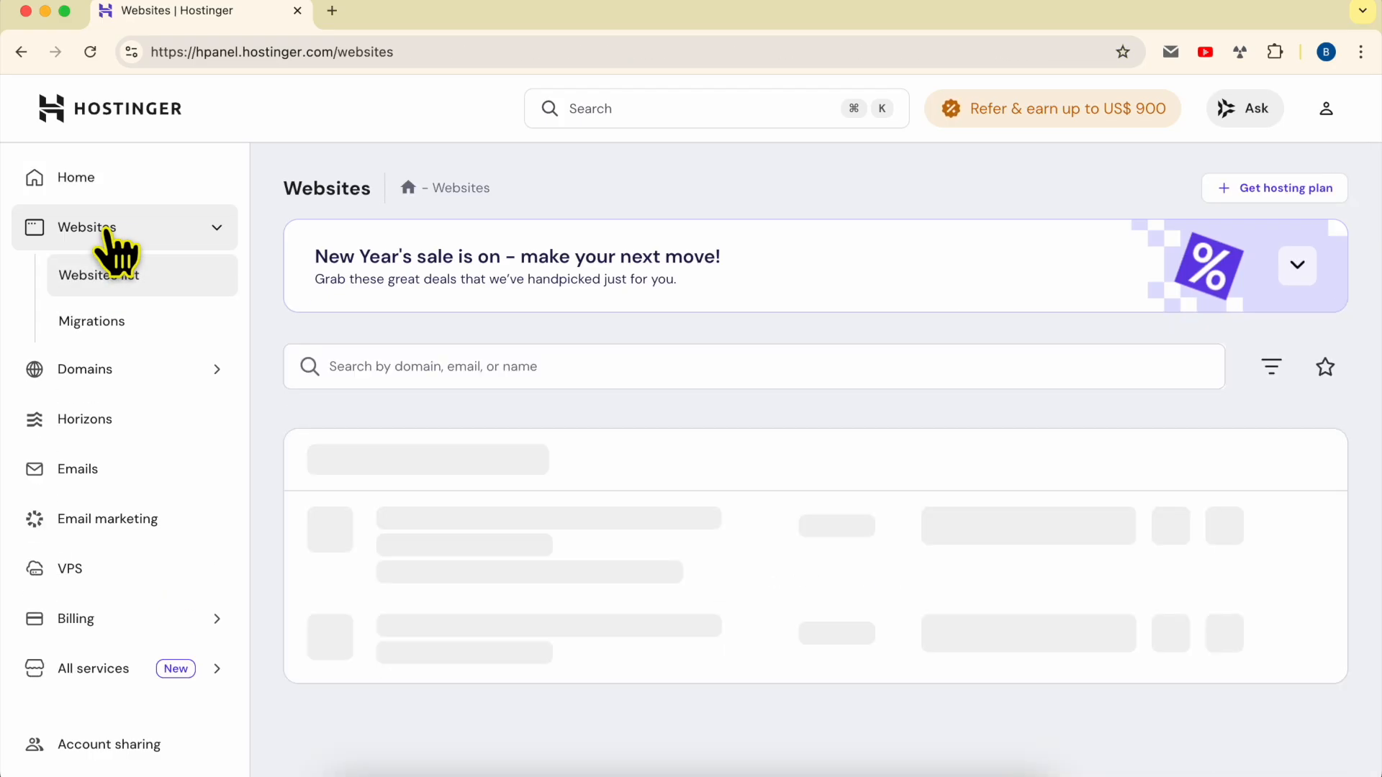
scroll(541, 365, "down", 3)
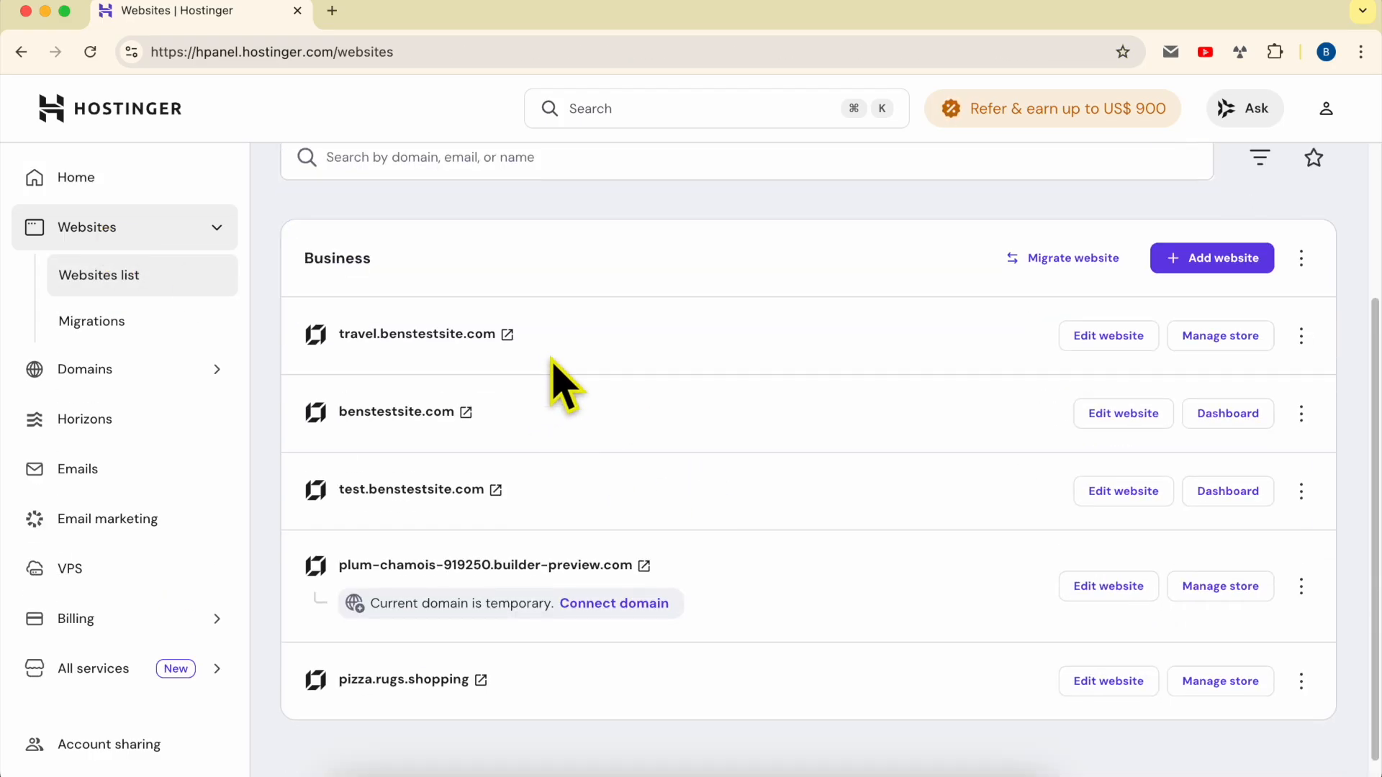
double_click(592, 326)
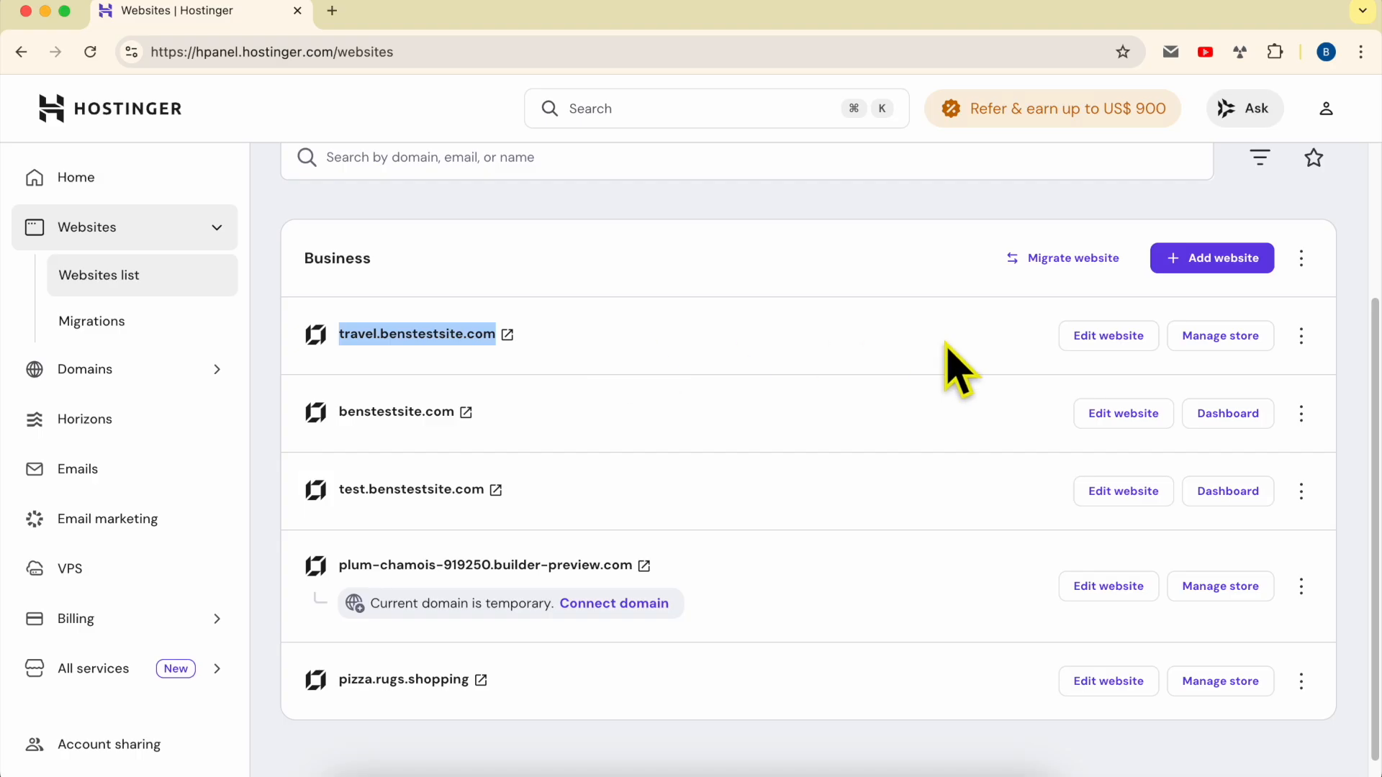
left_click(1107, 338)
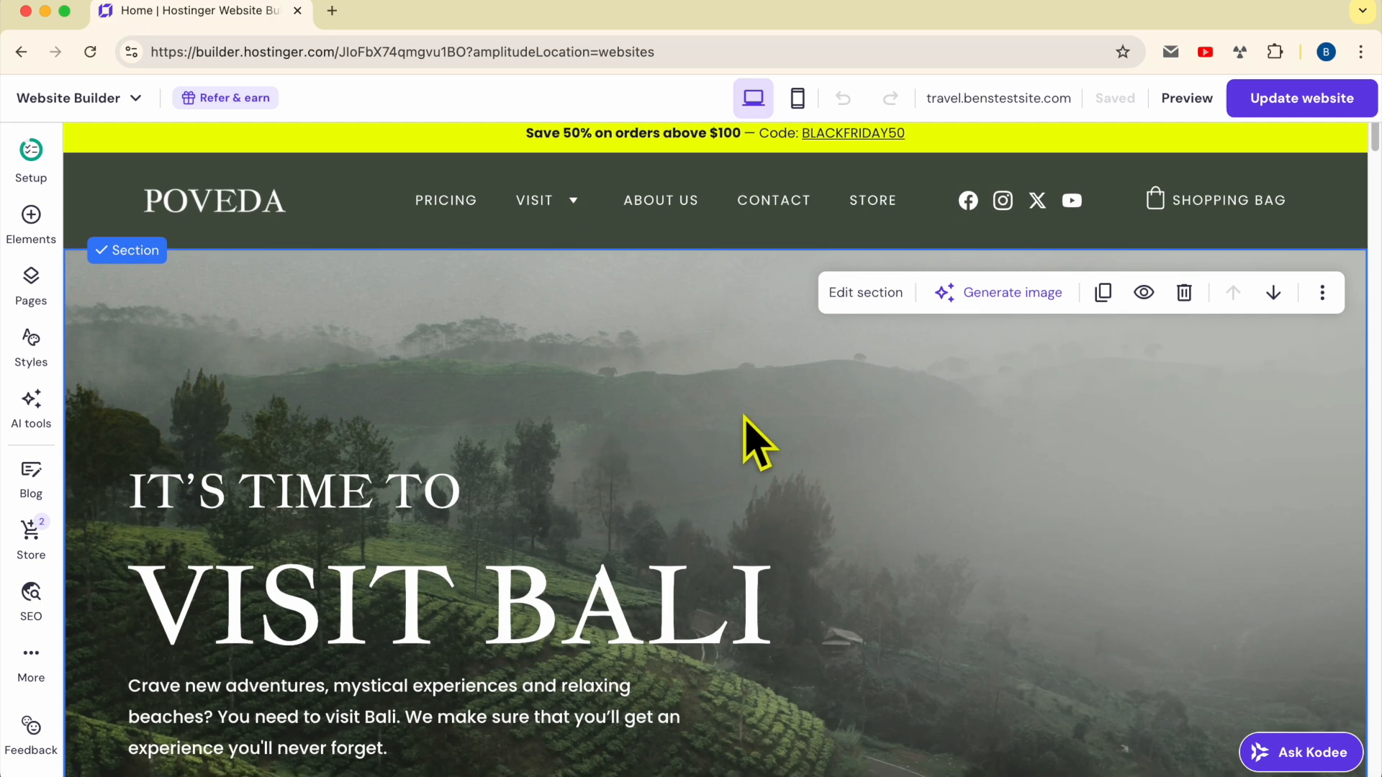
Step: Extend the lower edge of the "LICENCE TO LIVE" section downward to make the section taller
scroll(744, 417, "down", 10)
scroll(774, 447, "down", 8)
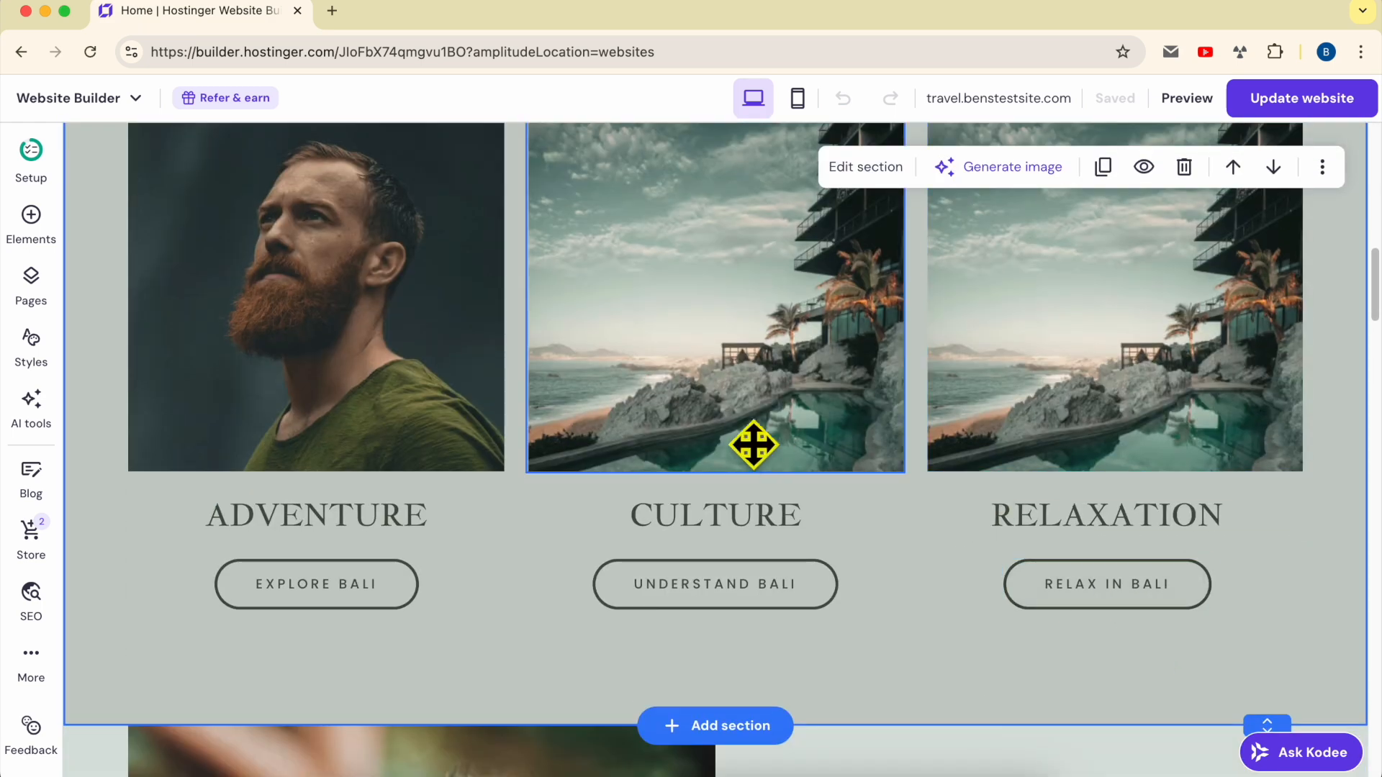
scroll(753, 444, "up", 4)
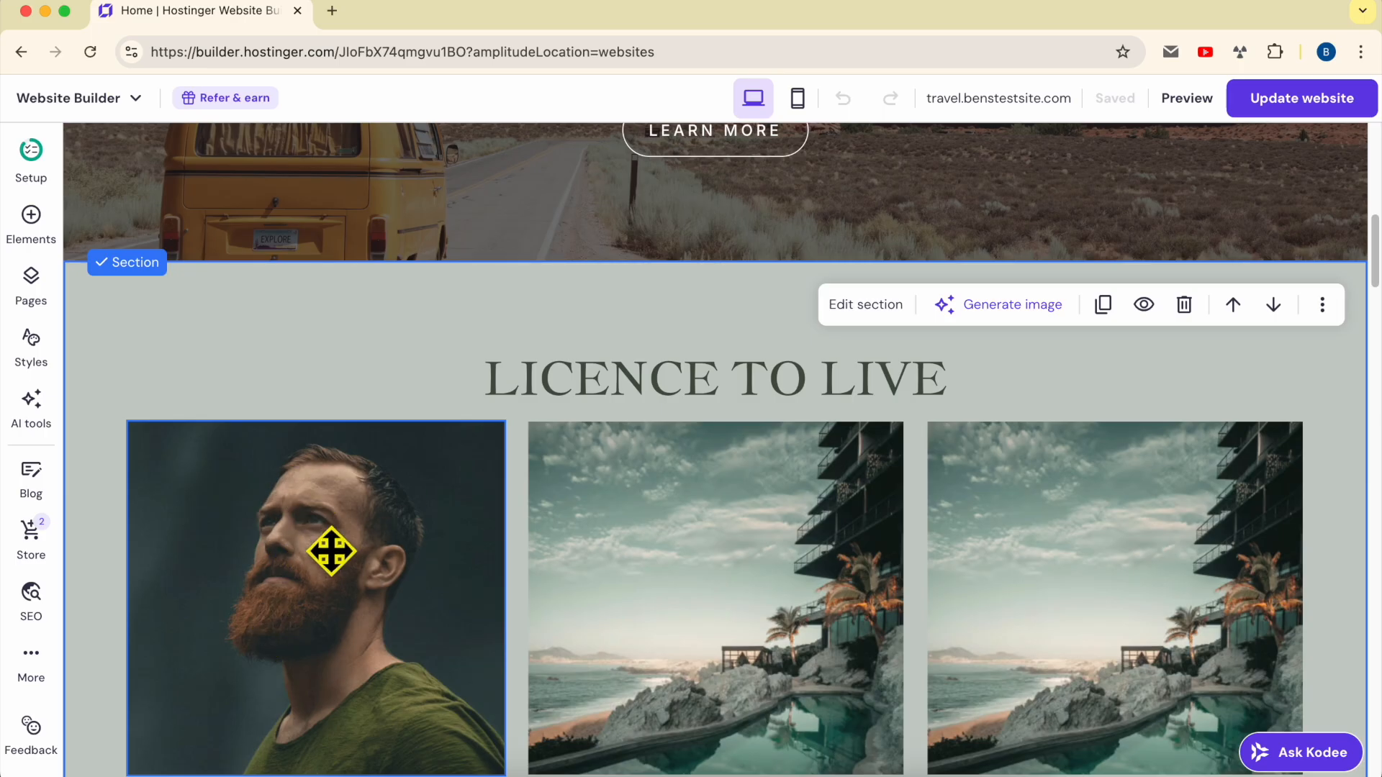
scroll(1087, 617, "down", 4)
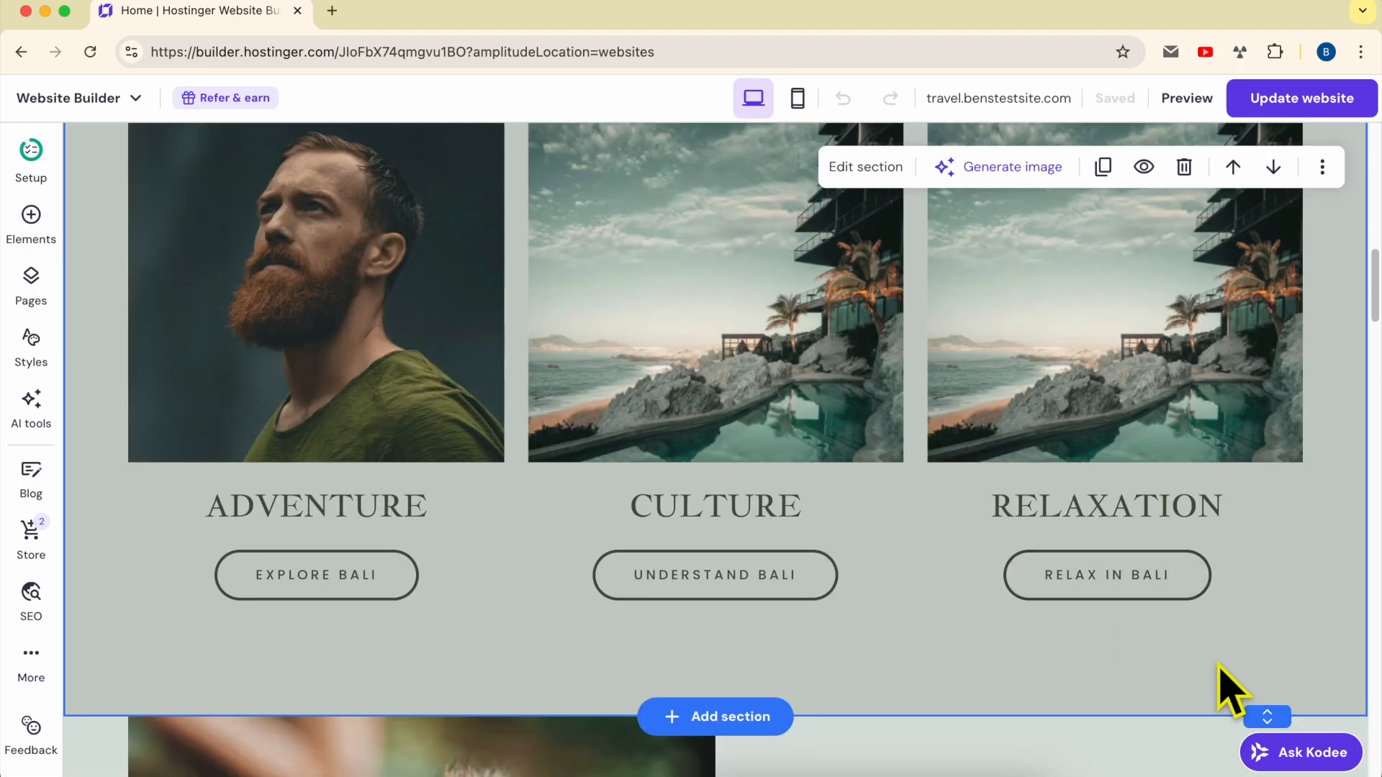
scroll(1260, 648, "down", 3)
left_click_drag(1268, 472, 1270, 741)
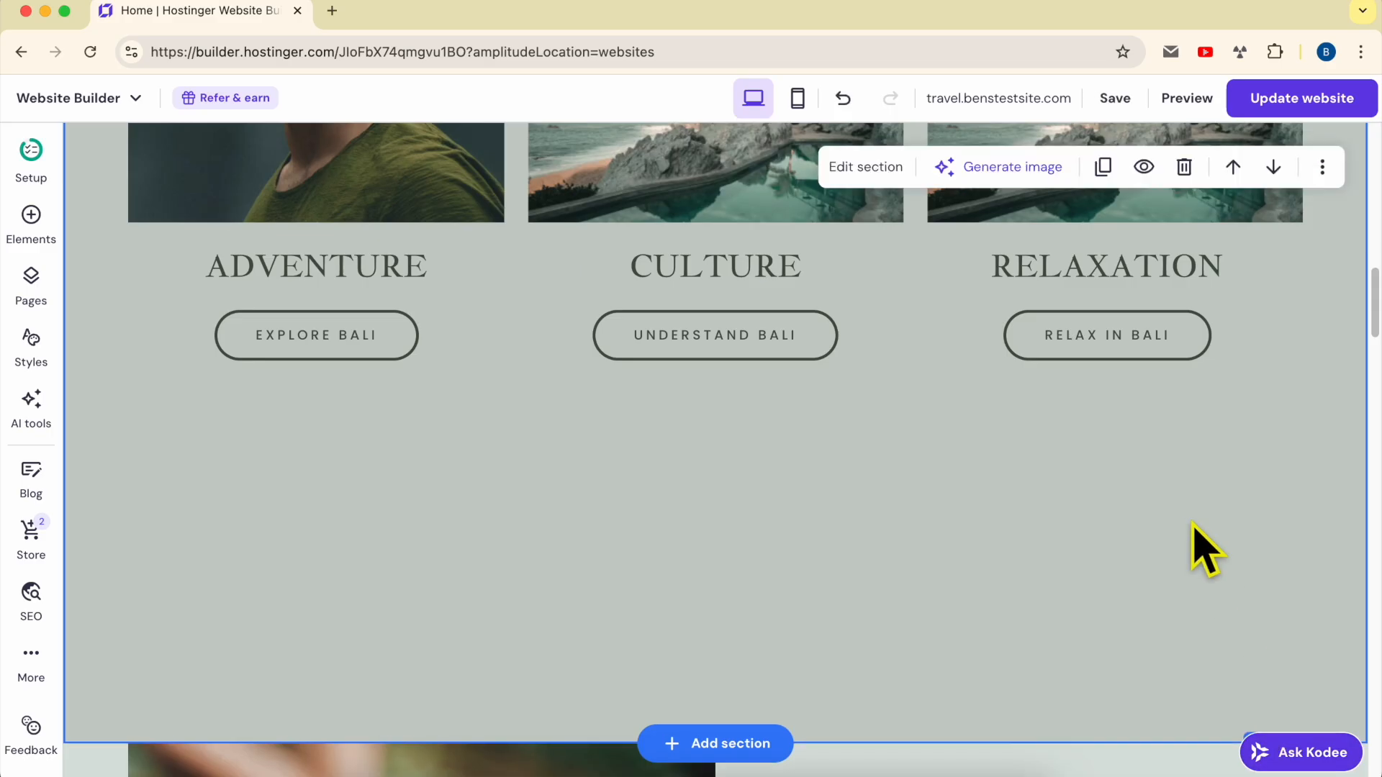
Step: Move the three images with their headings and buttons down together, leaving empty space beneath the "LICENCE TO LIVE" heading
scroll(1200, 558, "up", 2)
left_click_drag(1125, 486, 238, 210)
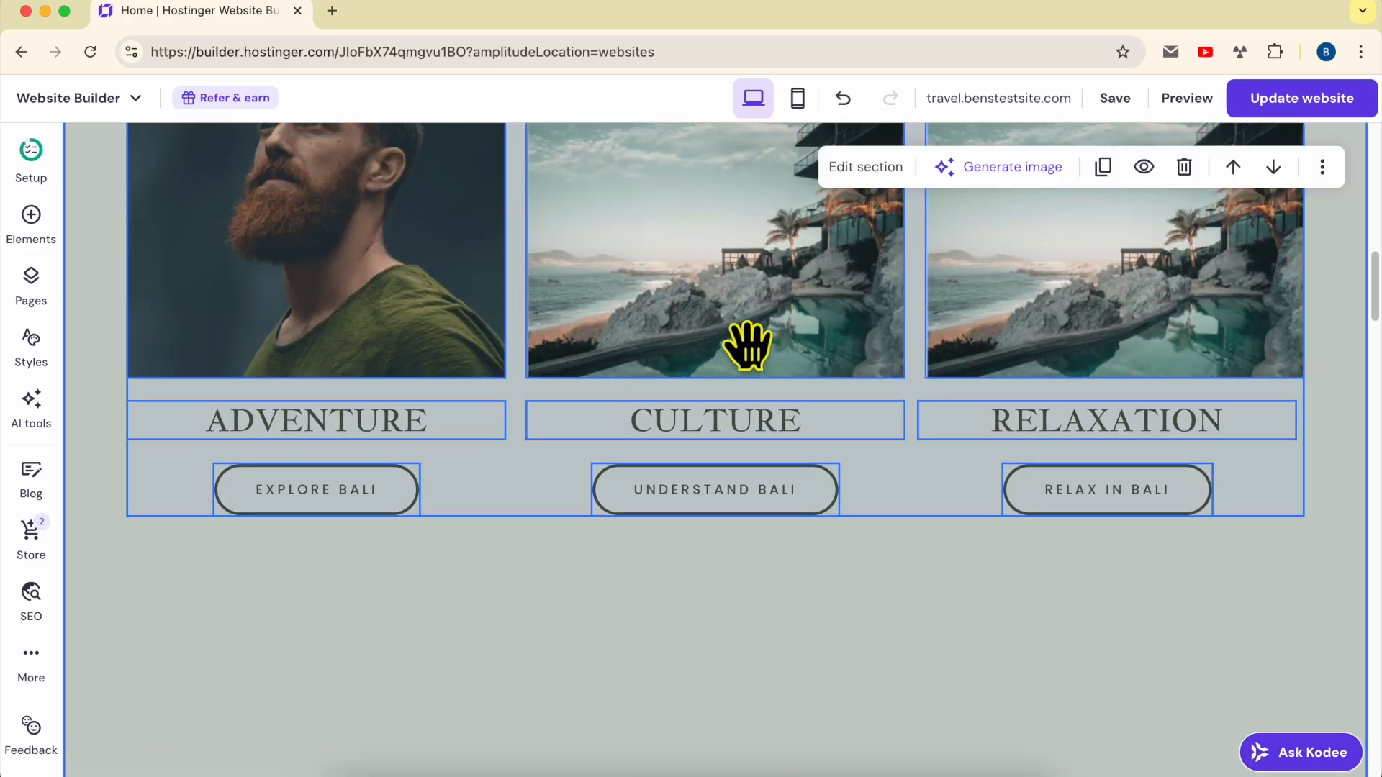
scroll(747, 347, "up", 4)
scroll(747, 352, "down", 4)
left_click_drag(749, 277, 756, 639)
scroll(695, 367, "up", 3)
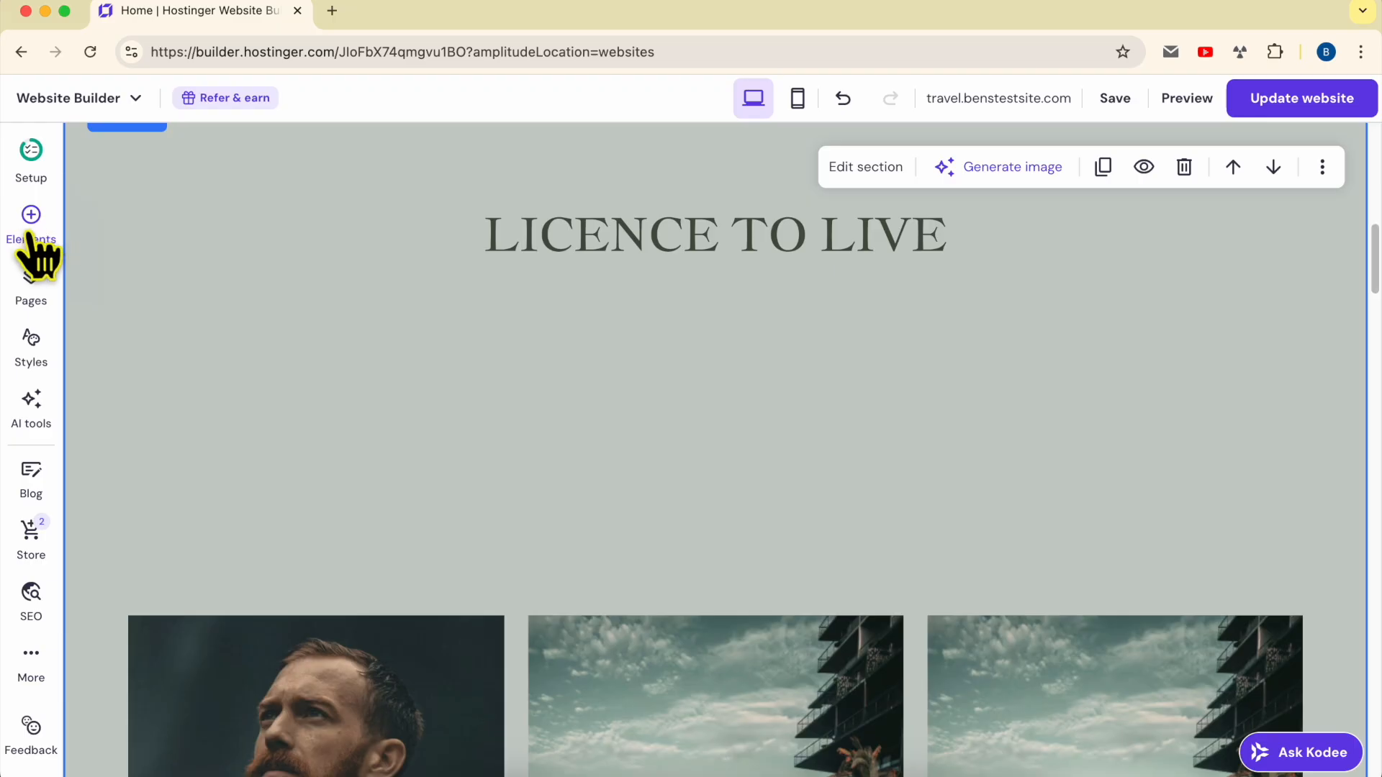
Step: Add a text element below the "LICENCE TO LIVE" heading, above the third image, and set its style to Paragraph 1
left_click(31, 219)
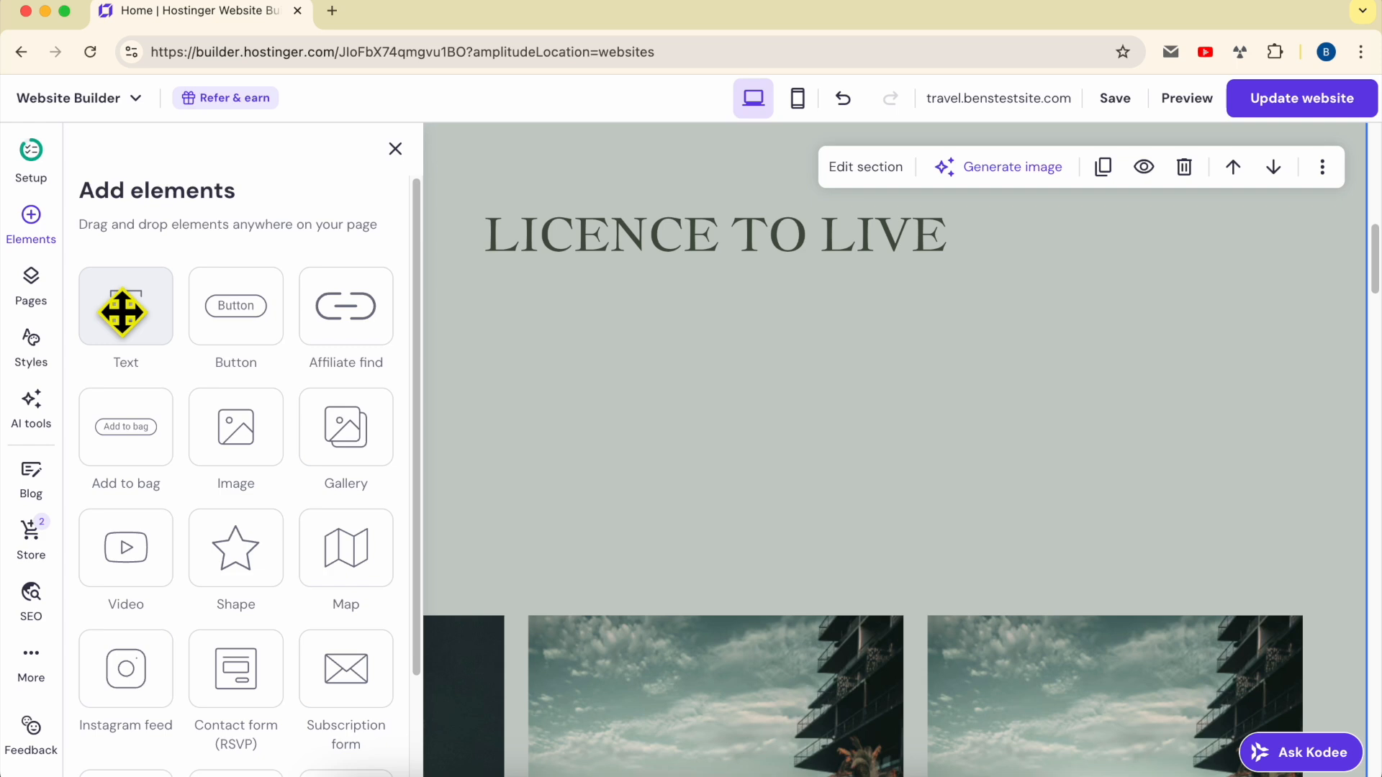
left_click_drag(140, 324, 1012, 395)
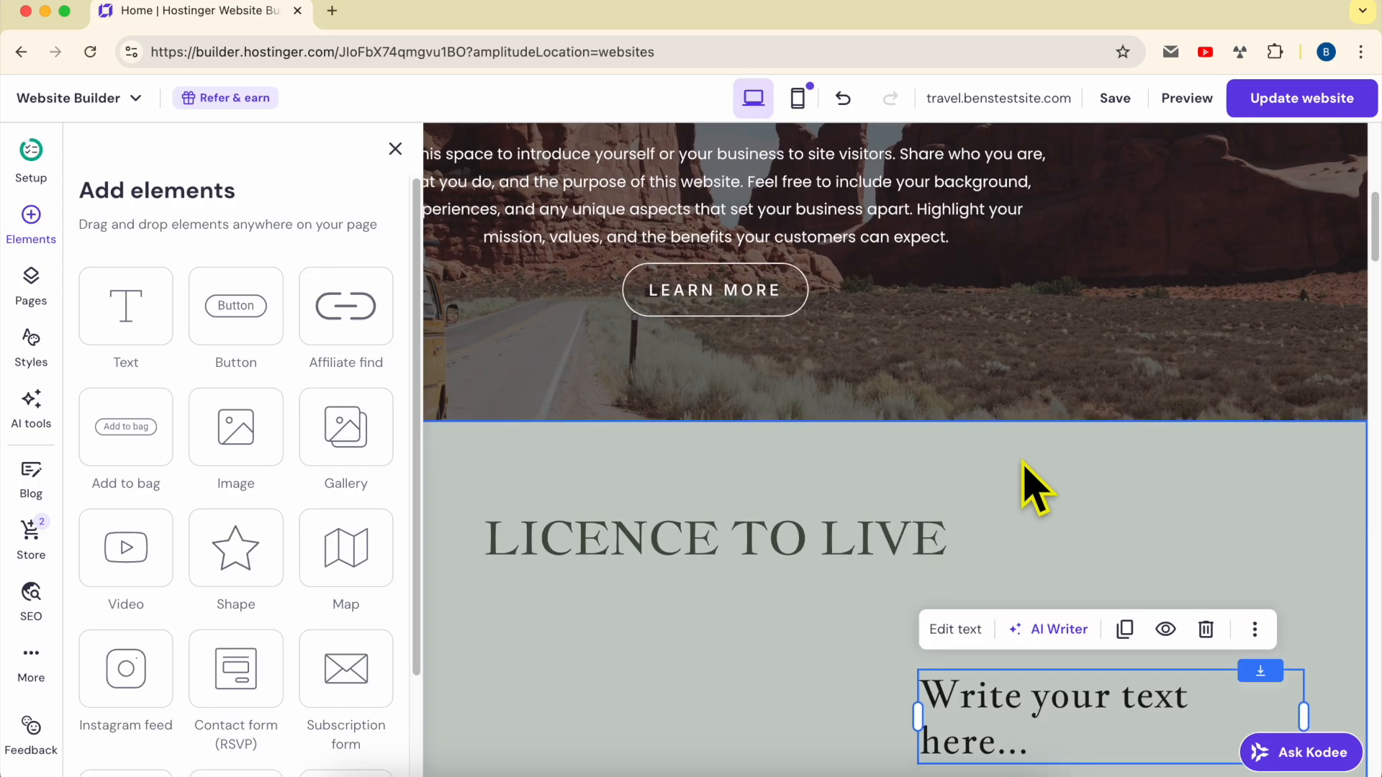
double_click(1030, 639)
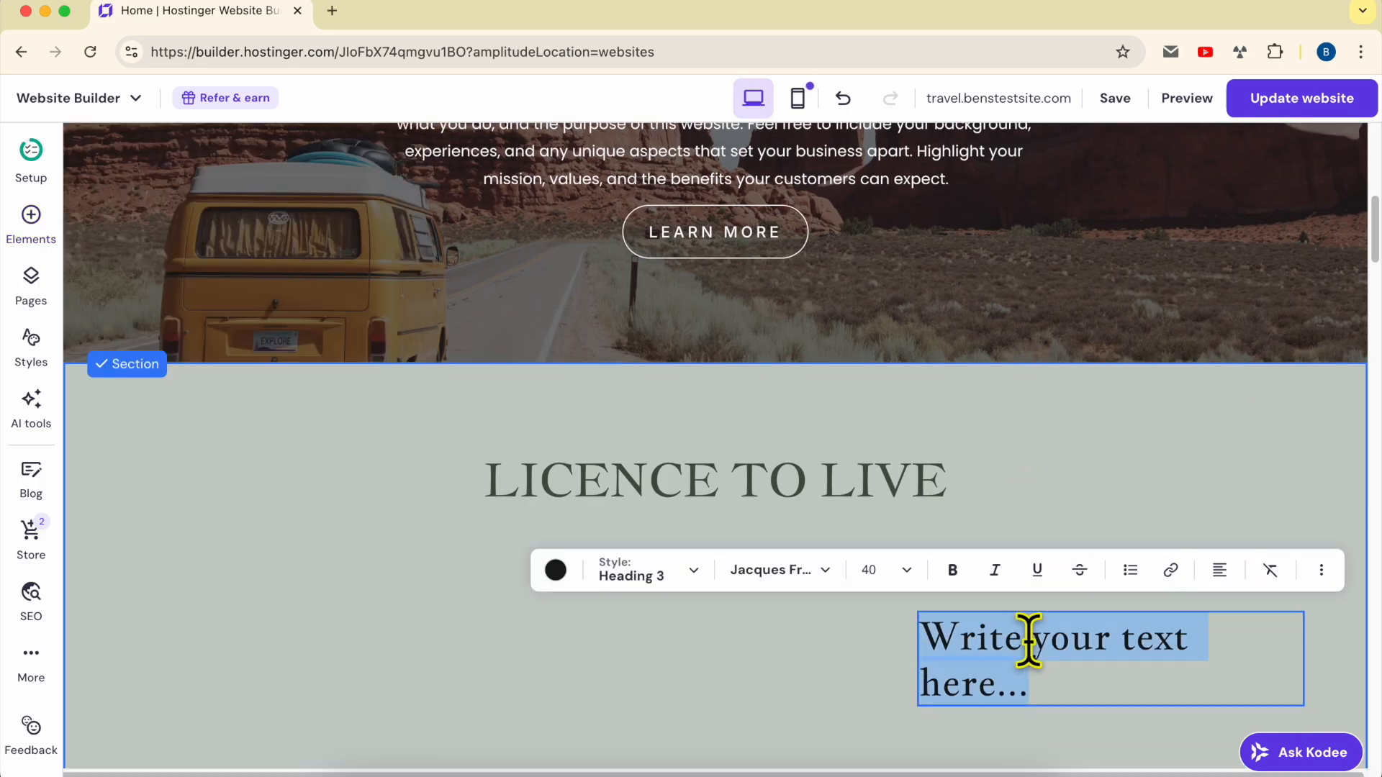
left_click(698, 572)
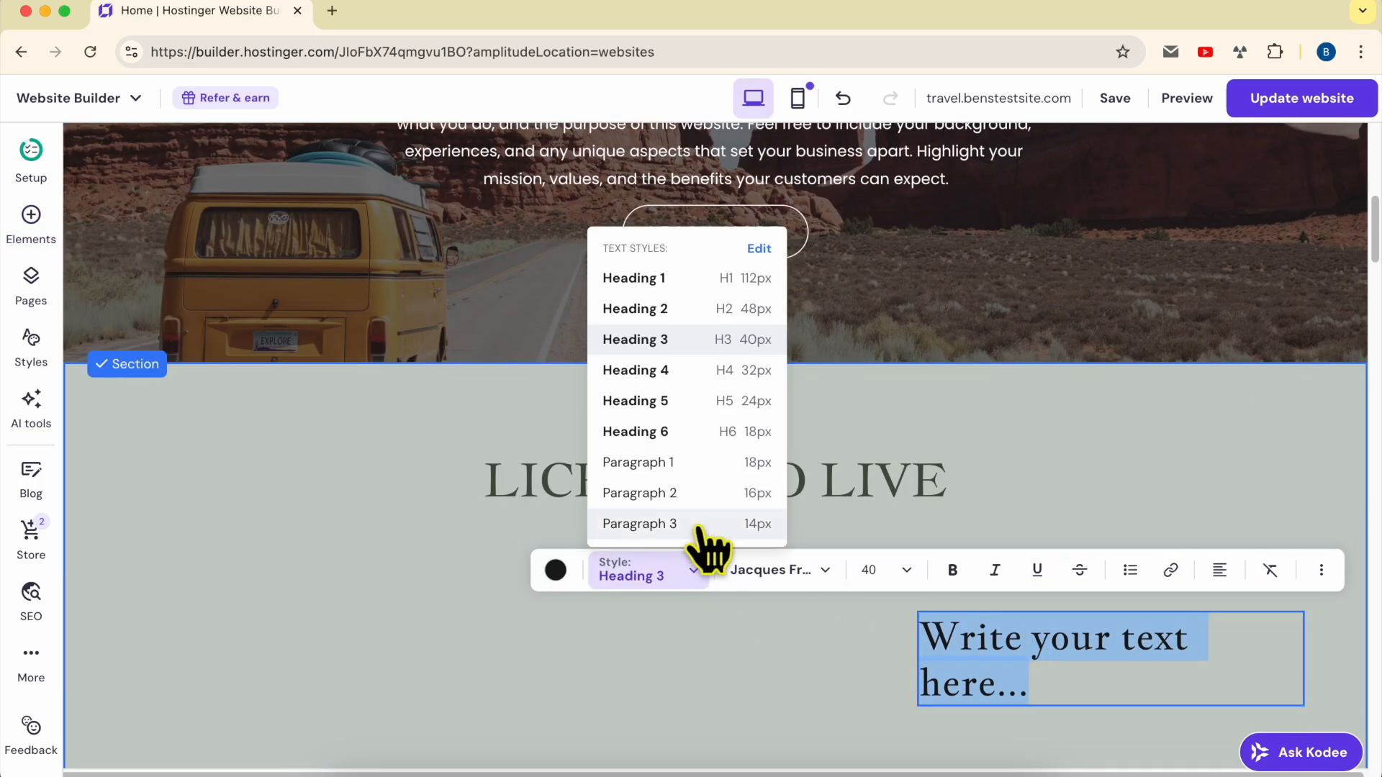
left_click(689, 462)
triple_click(1011, 619)
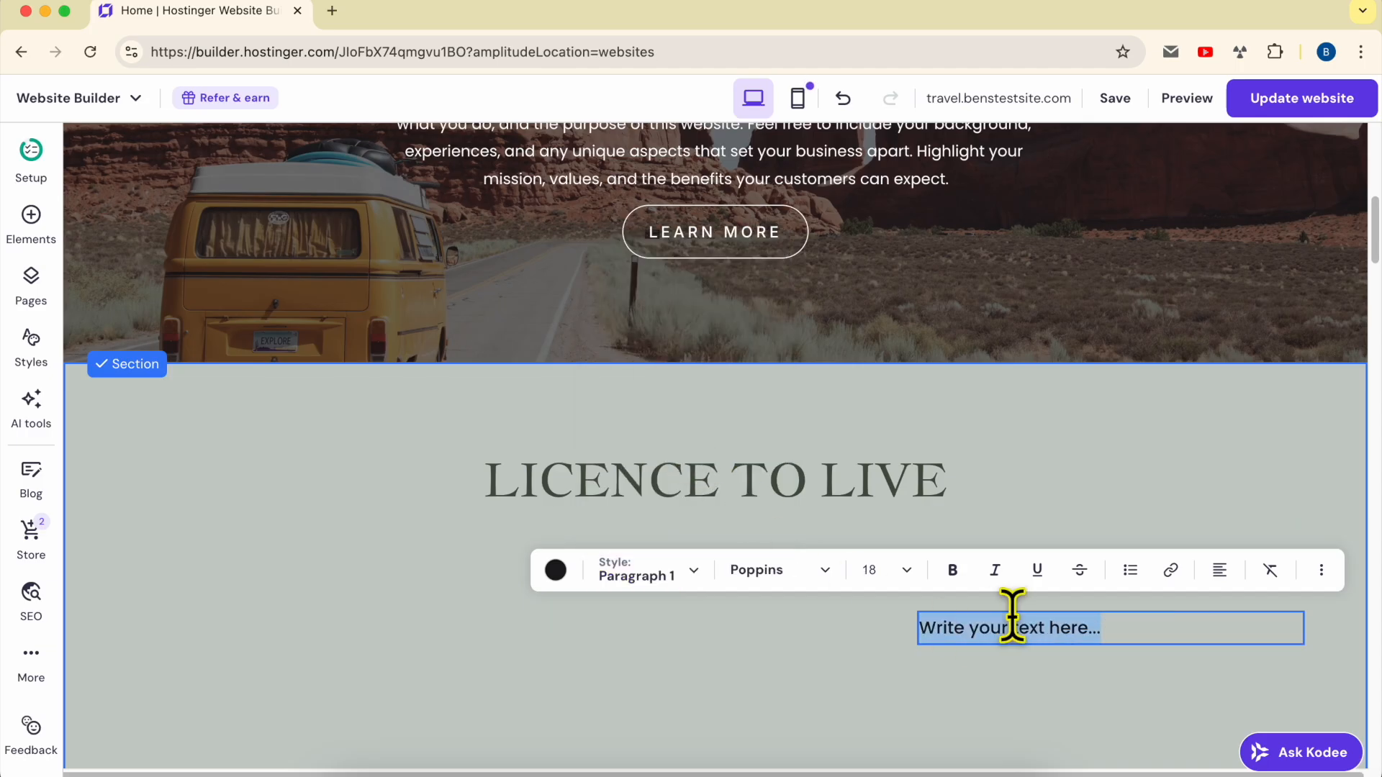
Step: Format the new text element's placeholder text as a bulleted list
scroll(1025, 617, "down", 4)
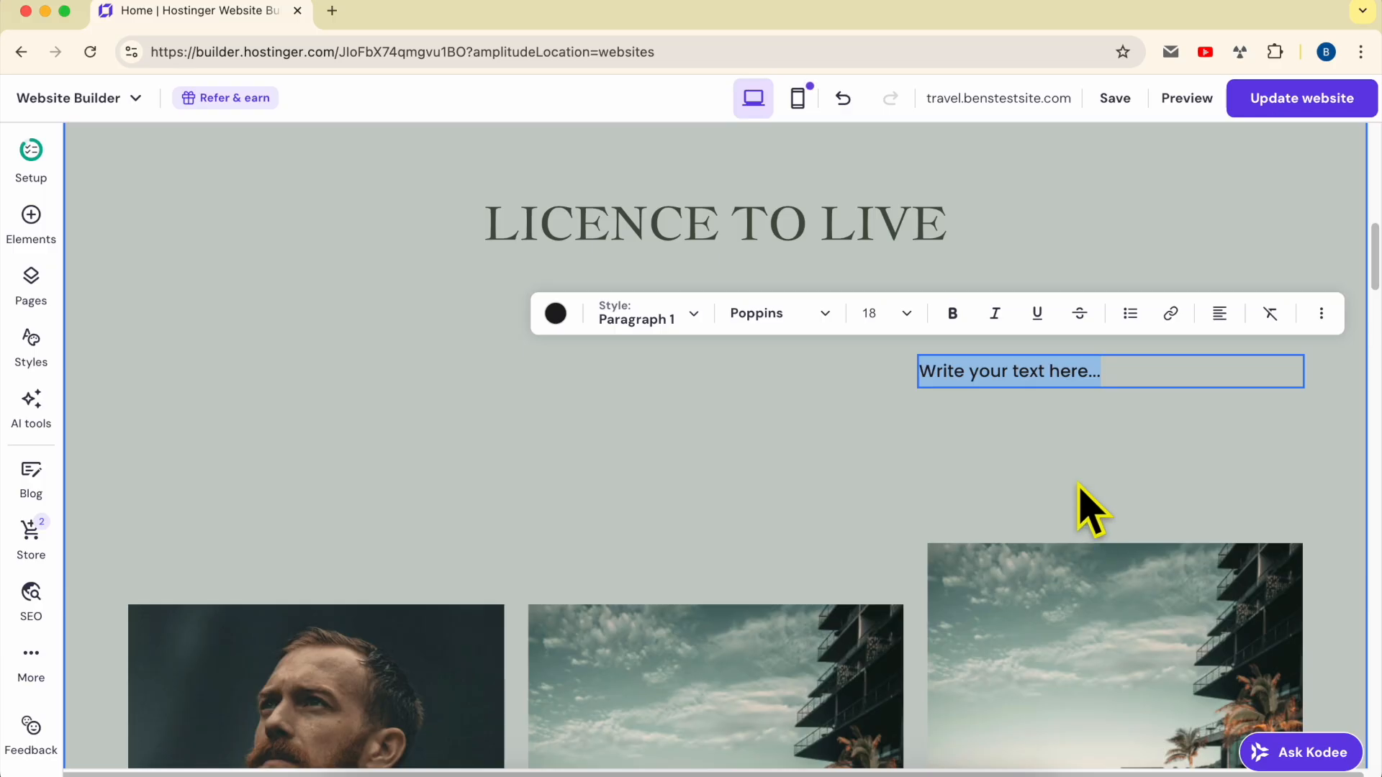
triple_click(1044, 371)
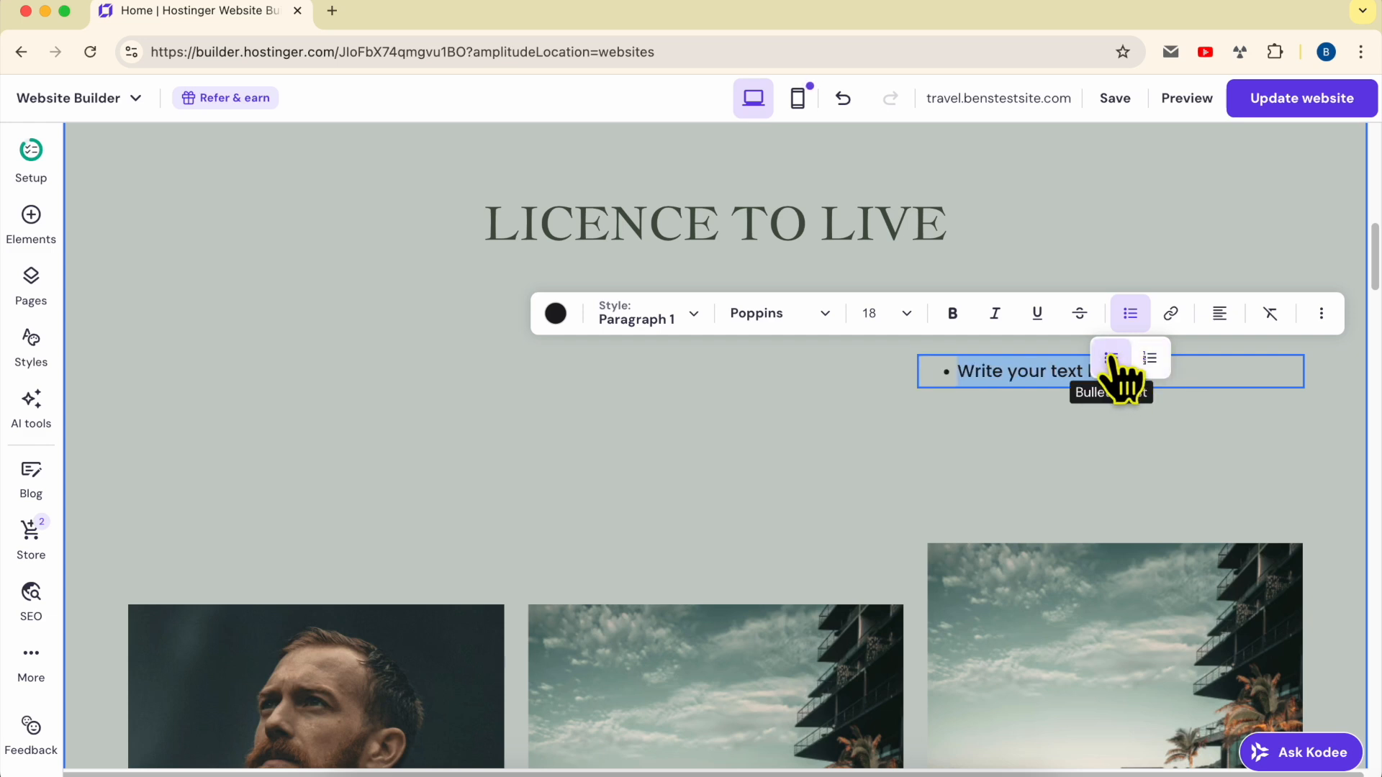
left_click(1043, 374)
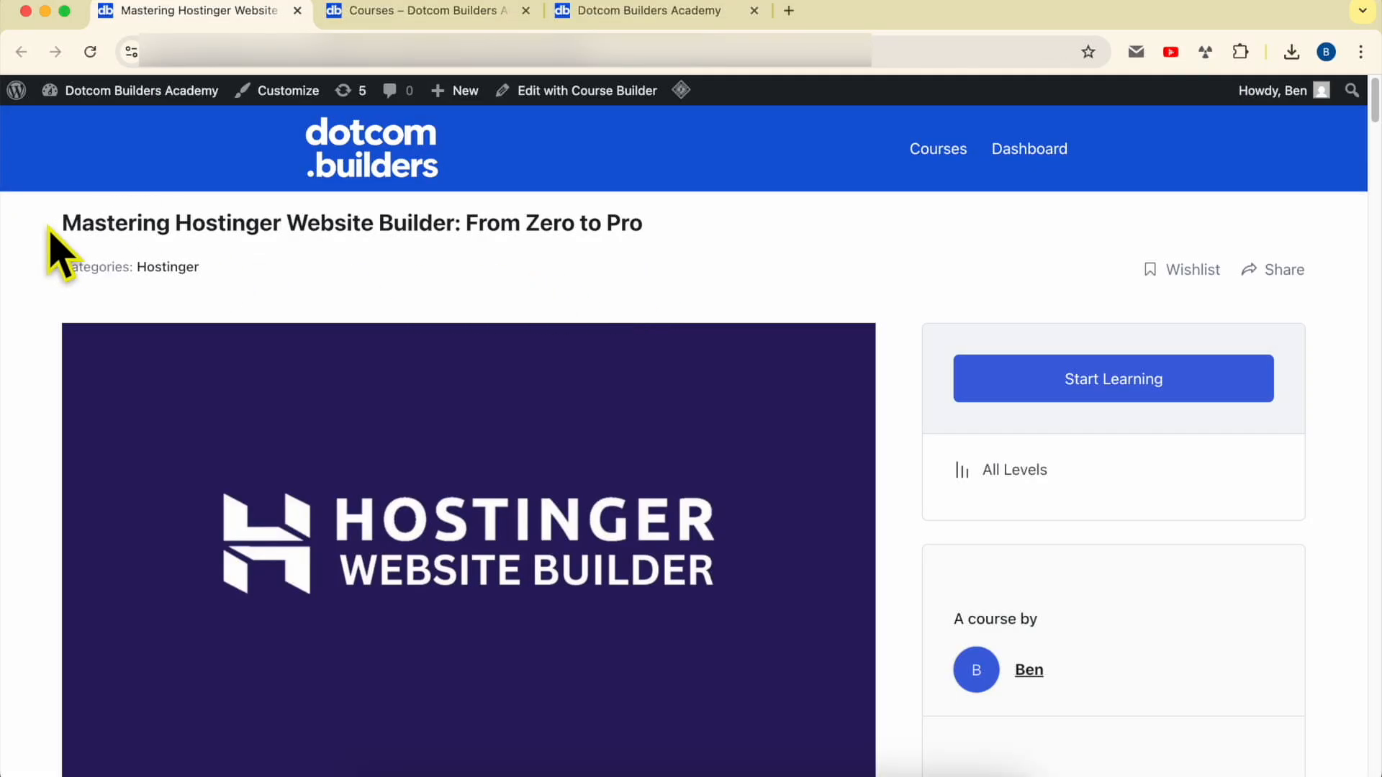
Step: On the Dotcom Builders Academy site, examine the modules and lessons of the "Mastering Hostinger Website Builder: From Zero to Pro" course
left_click_drag(52, 224, 701, 244)
left_click(903, 245)
scroll(914, 277, "down", 20)
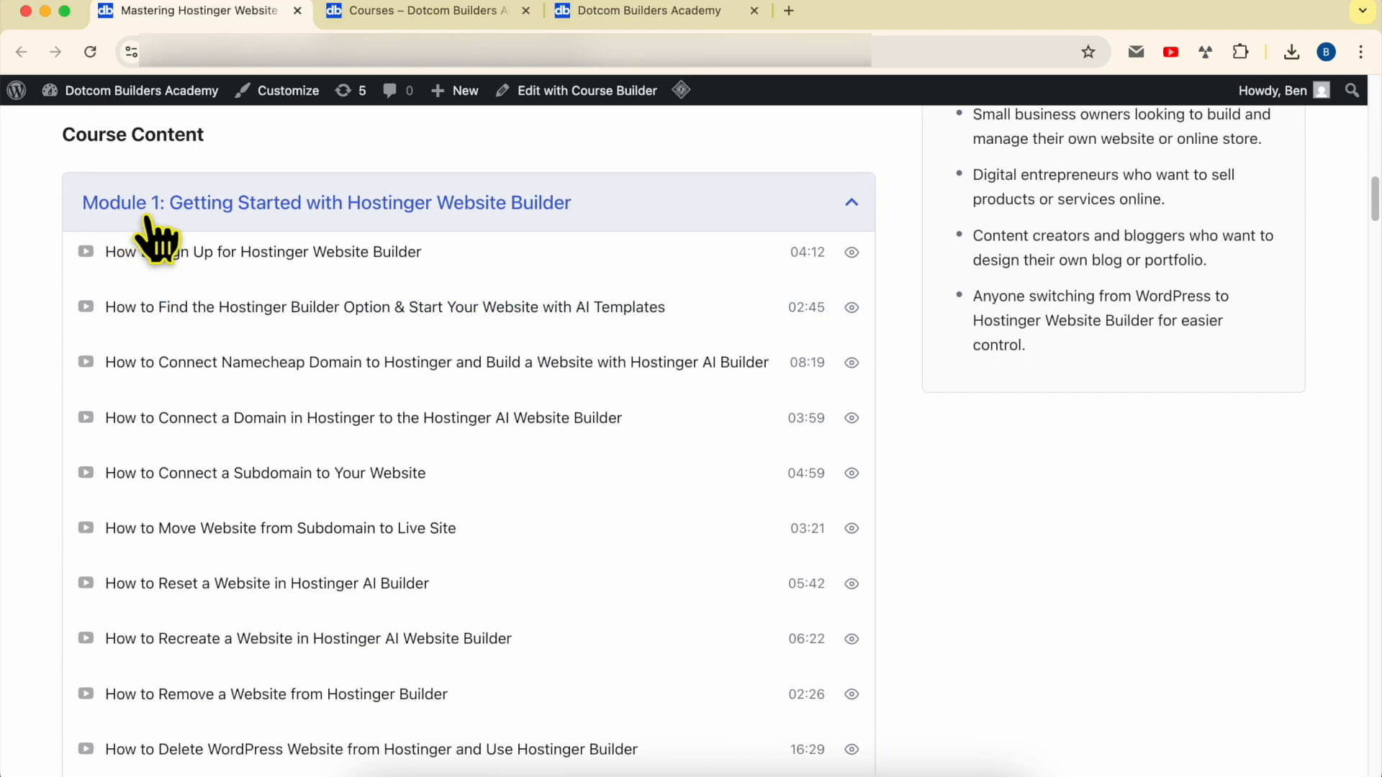
scroll(520, 213, "down", 2)
scroll(522, 224, "down", 10)
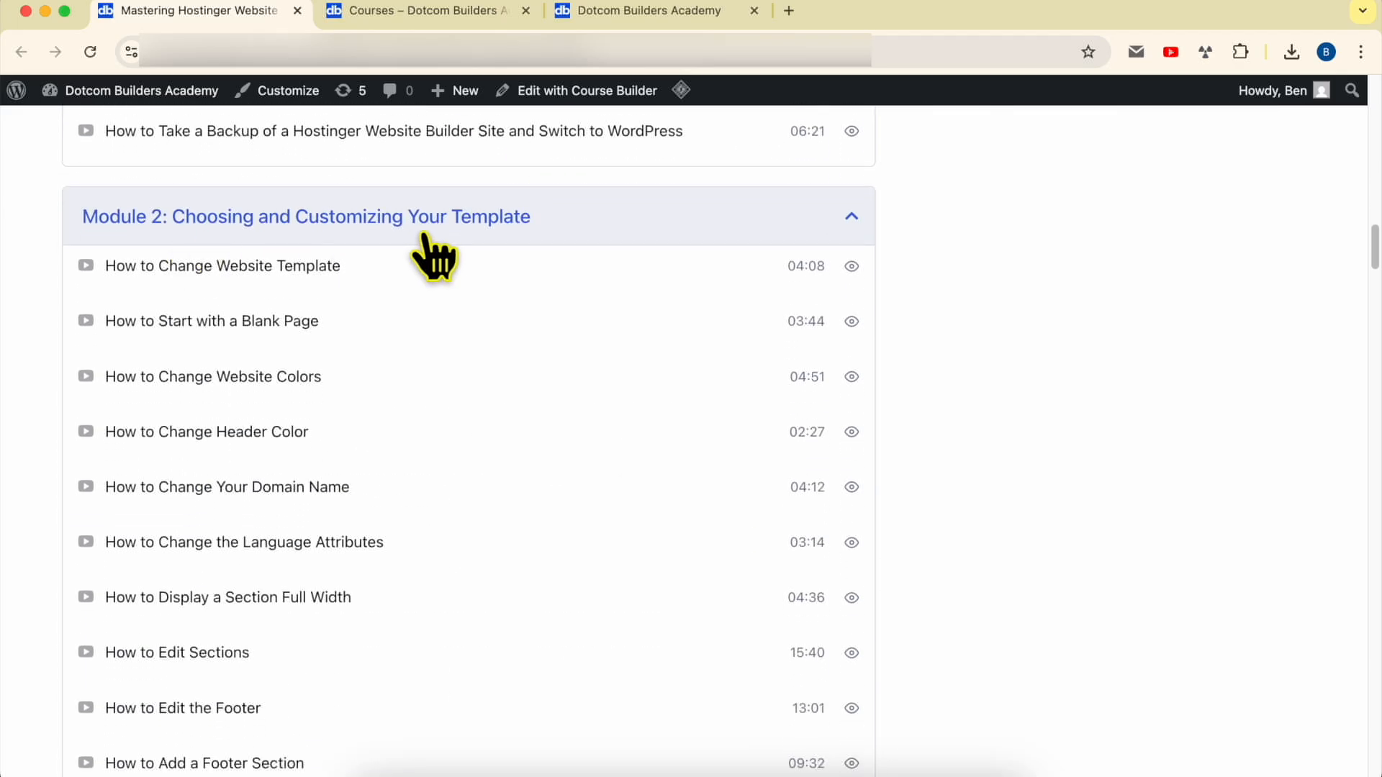
scroll(580, 257, "down", 11)
scroll(308, 282, "down", 1)
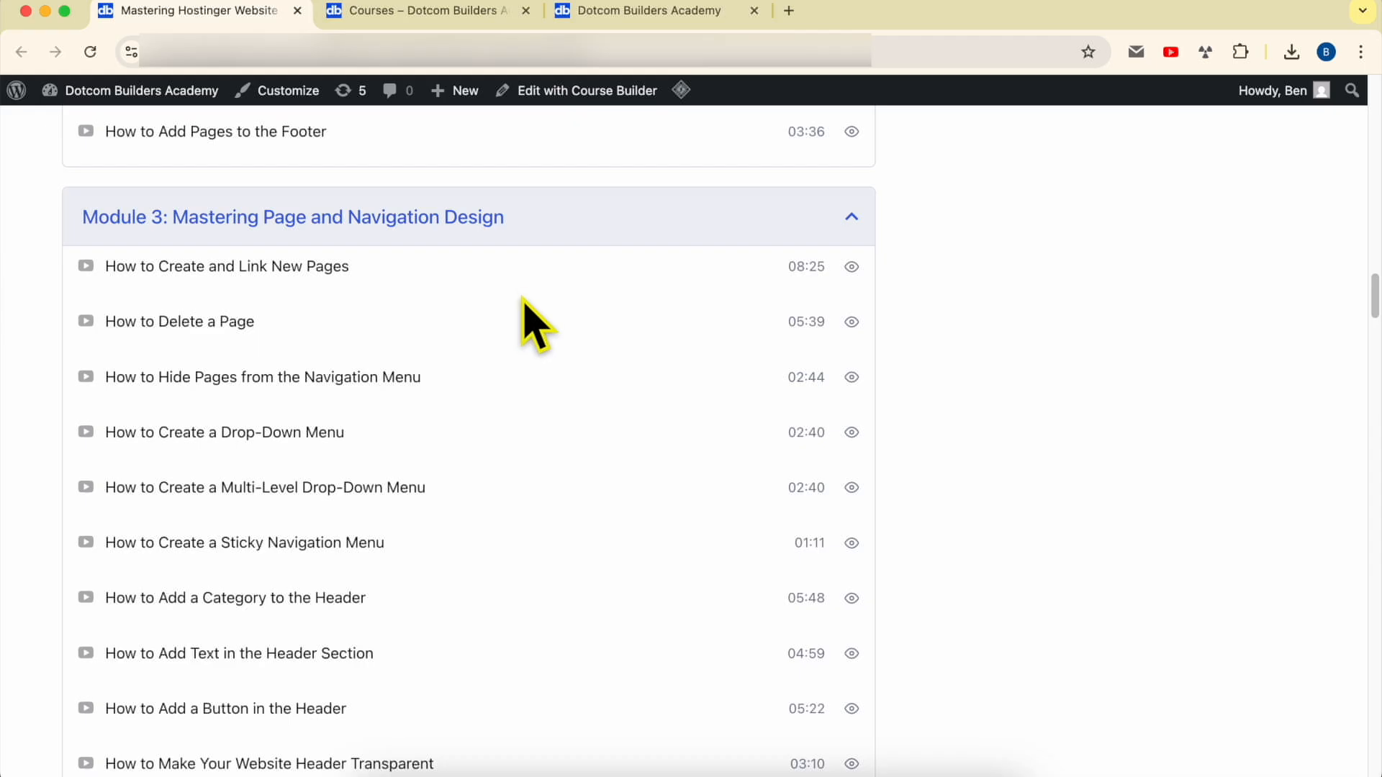
scroll(530, 321, "down", 12)
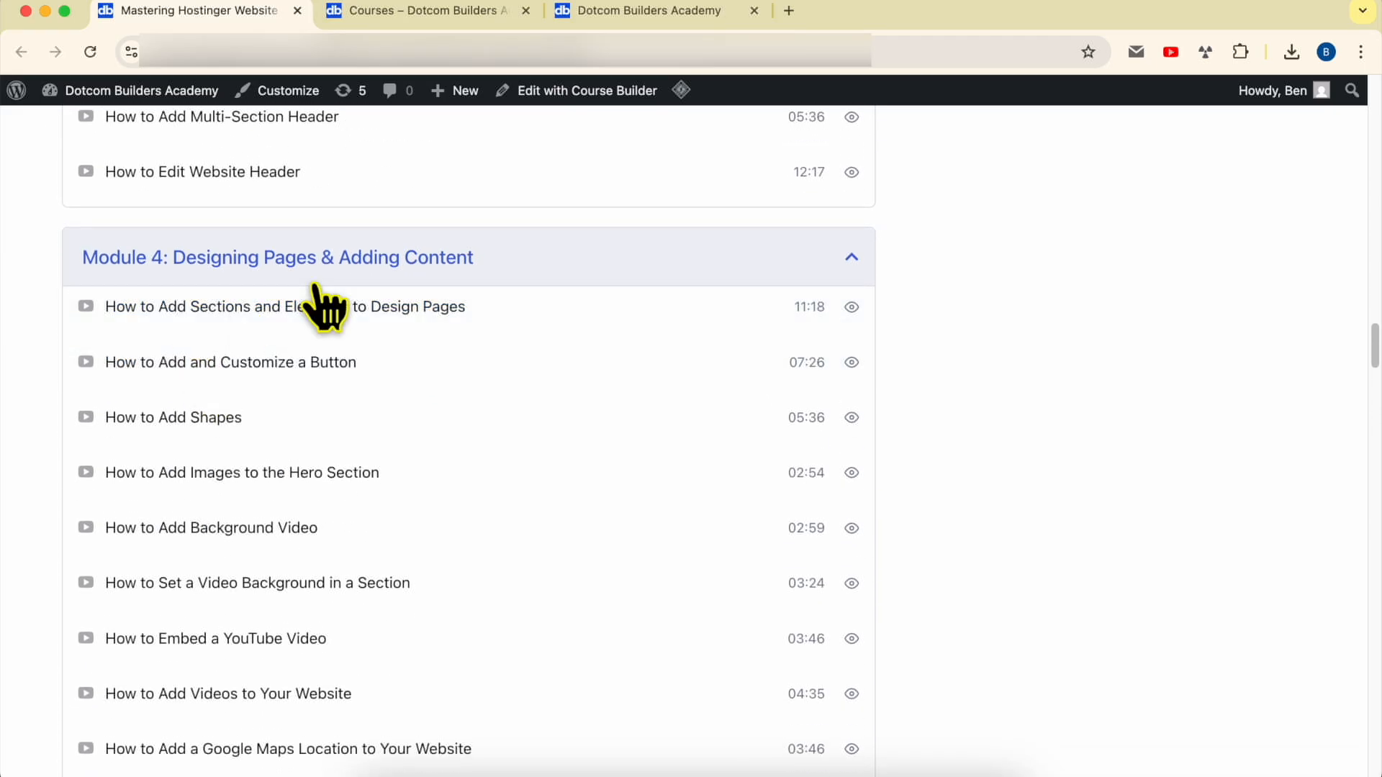
scroll(464, 303, "down", 18)
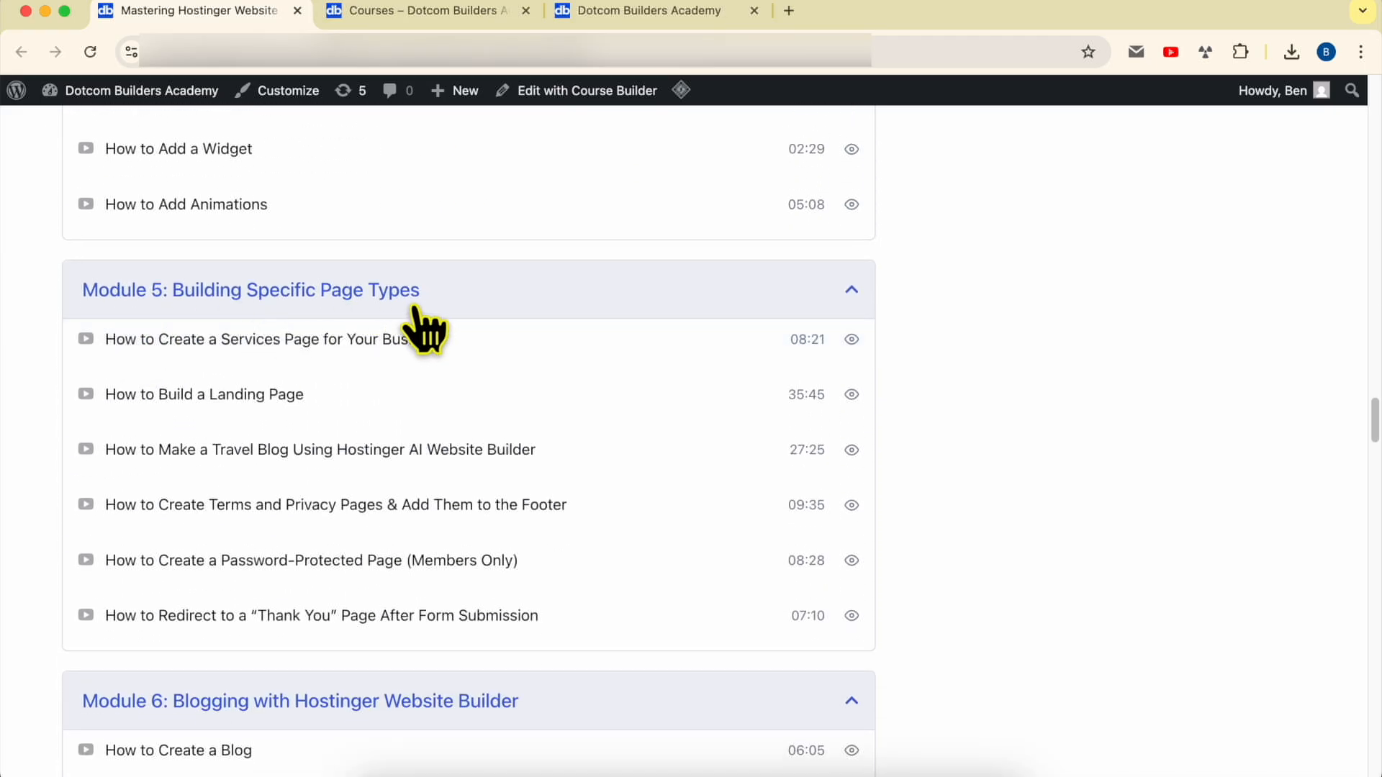
scroll(422, 317, "down", 10)
scroll(202, 466, "down", 14)
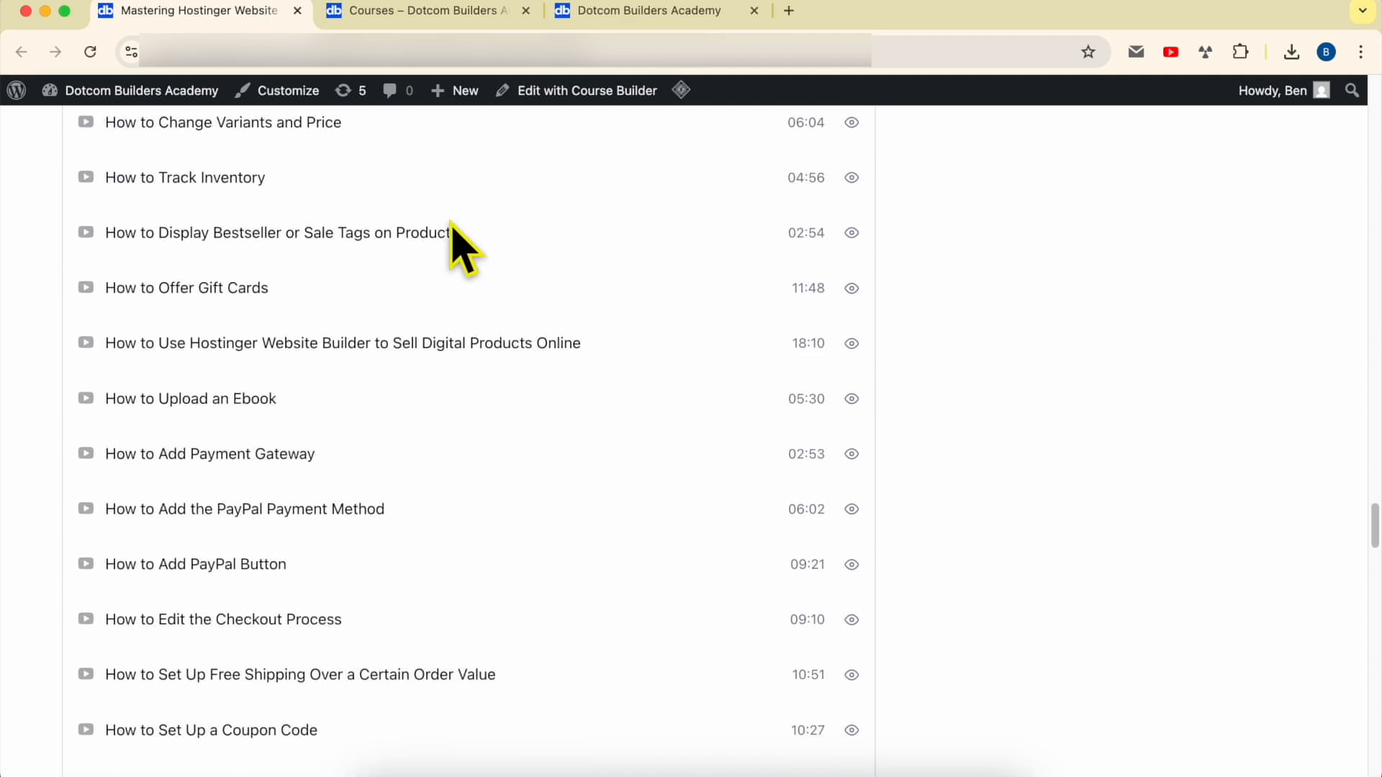
scroll(453, 230, "down", 15)
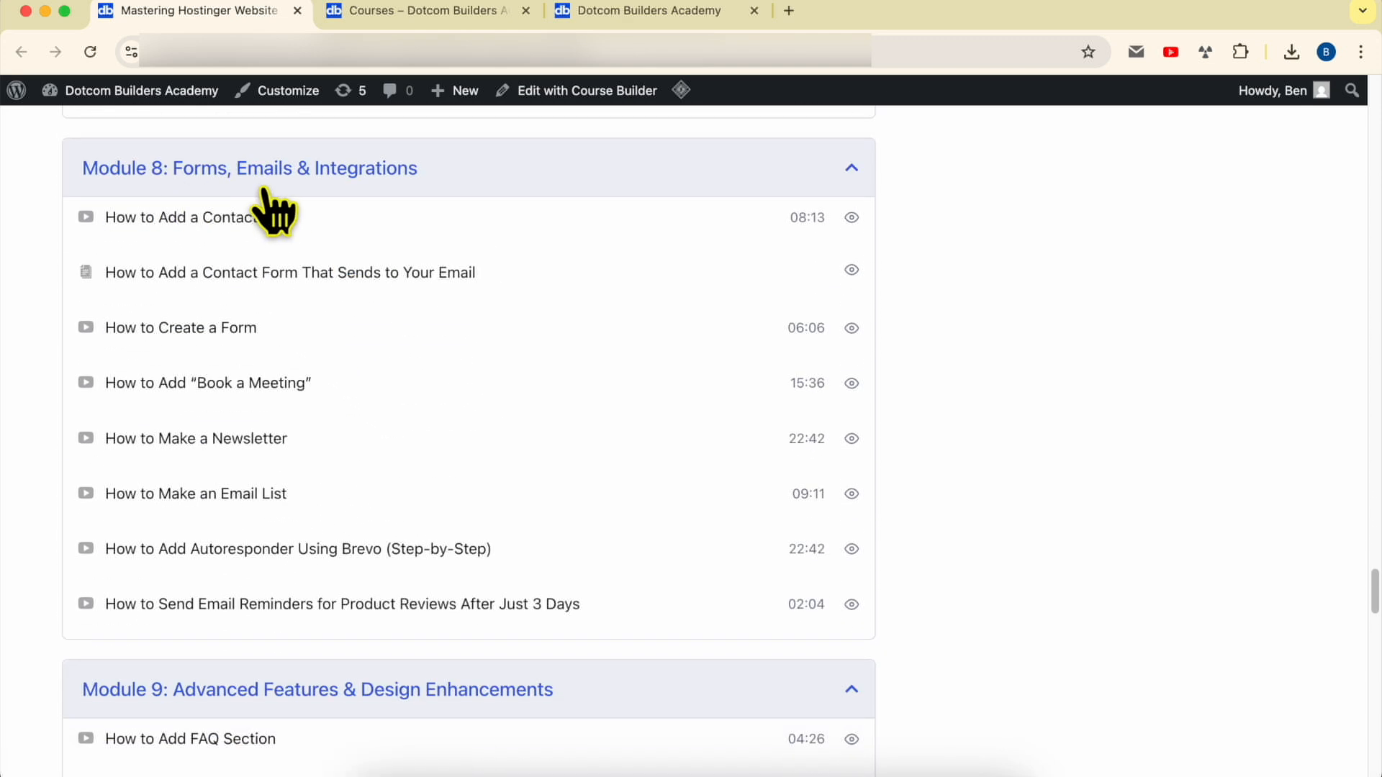
scroll(432, 213, "down", 7)
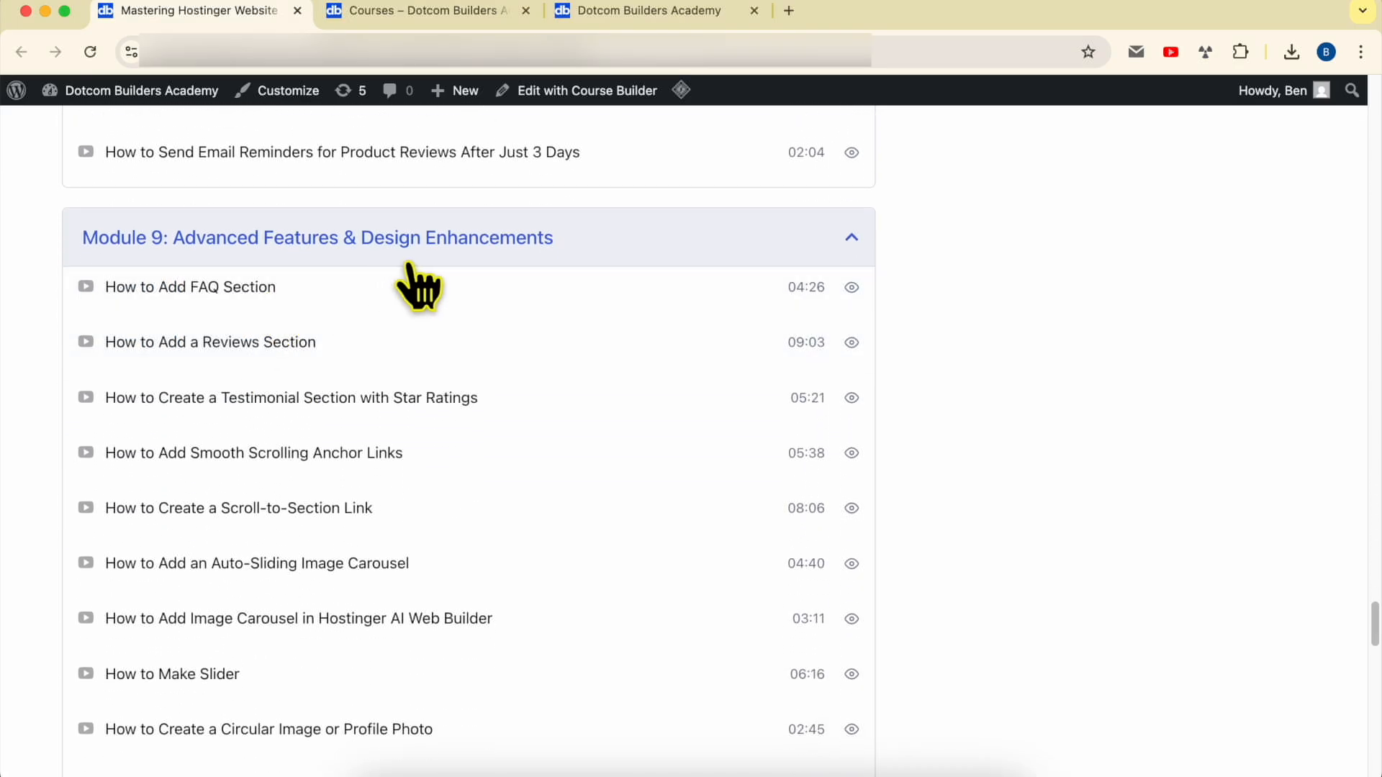
scroll(432, 281, "down", 12)
scroll(432, 259, "down", 3)
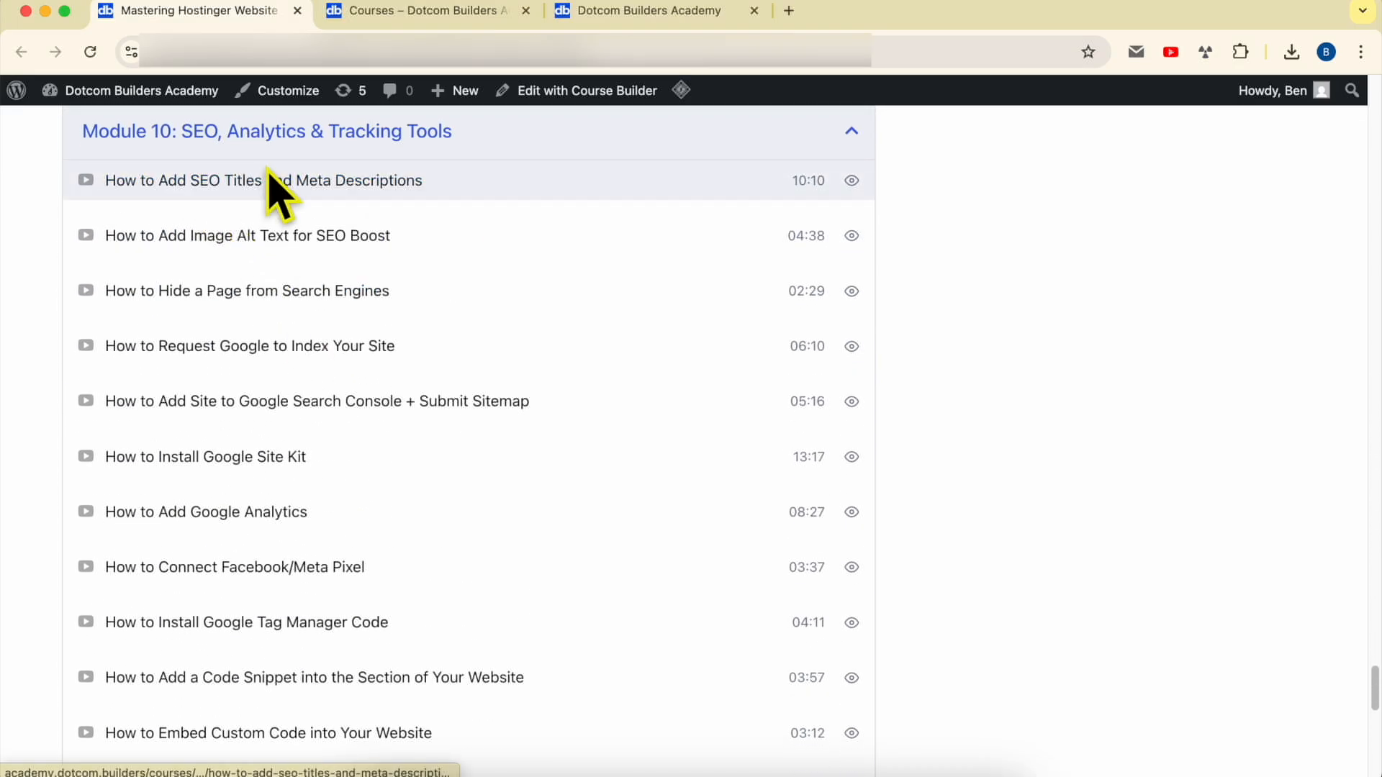
scroll(432, 216, "down", 12)
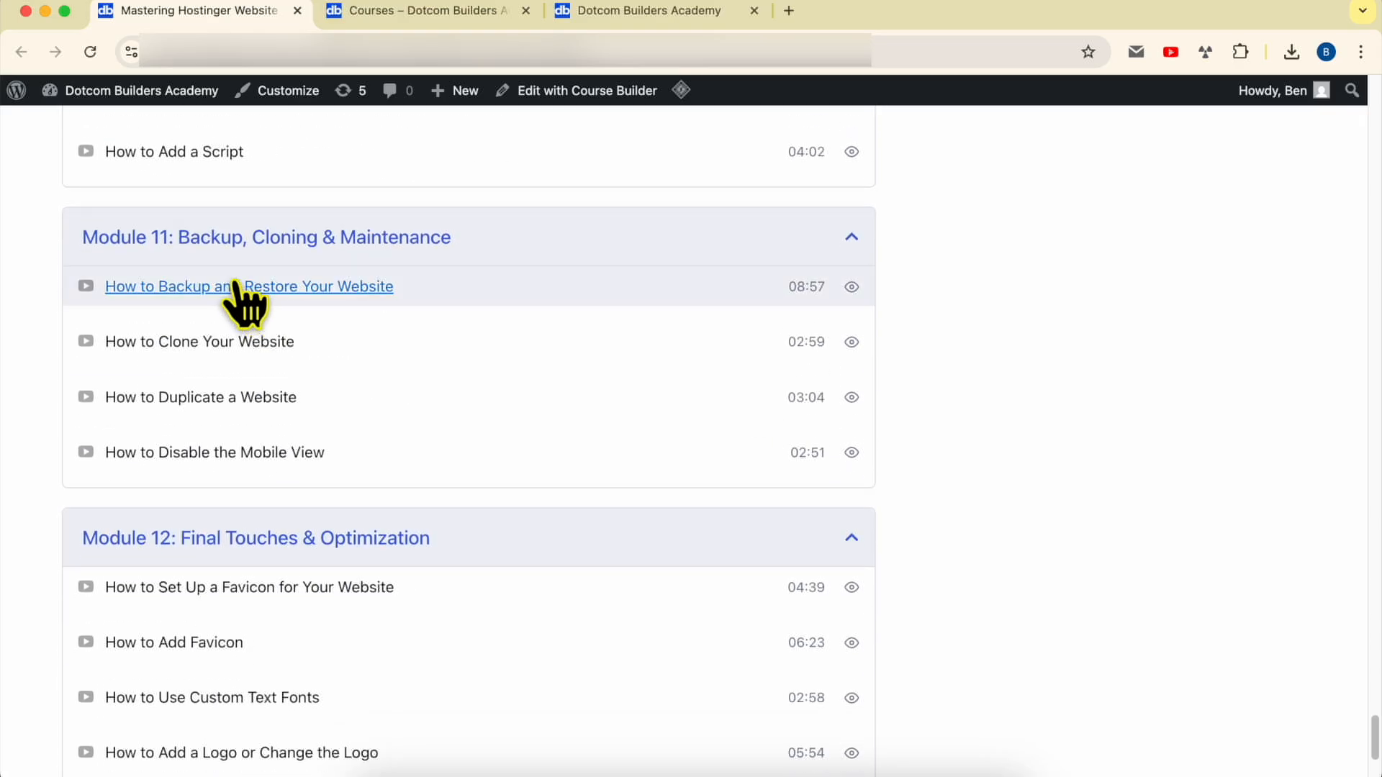
scroll(438, 268, "down", 3)
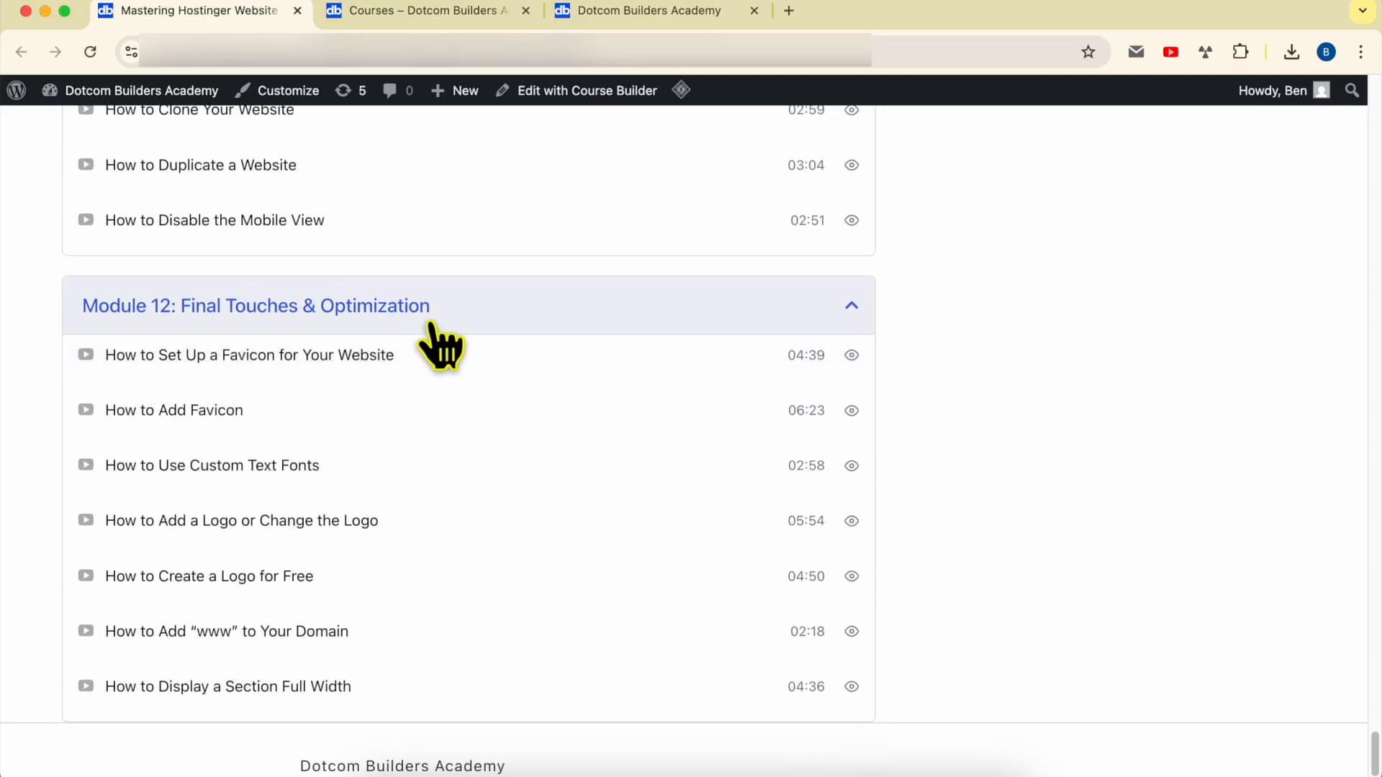
scroll(979, 555, "up", 15)
Step: Look through the academy's catalogue of available courses and switch to the Dotcom Builders Academy page
left_click(421, 18)
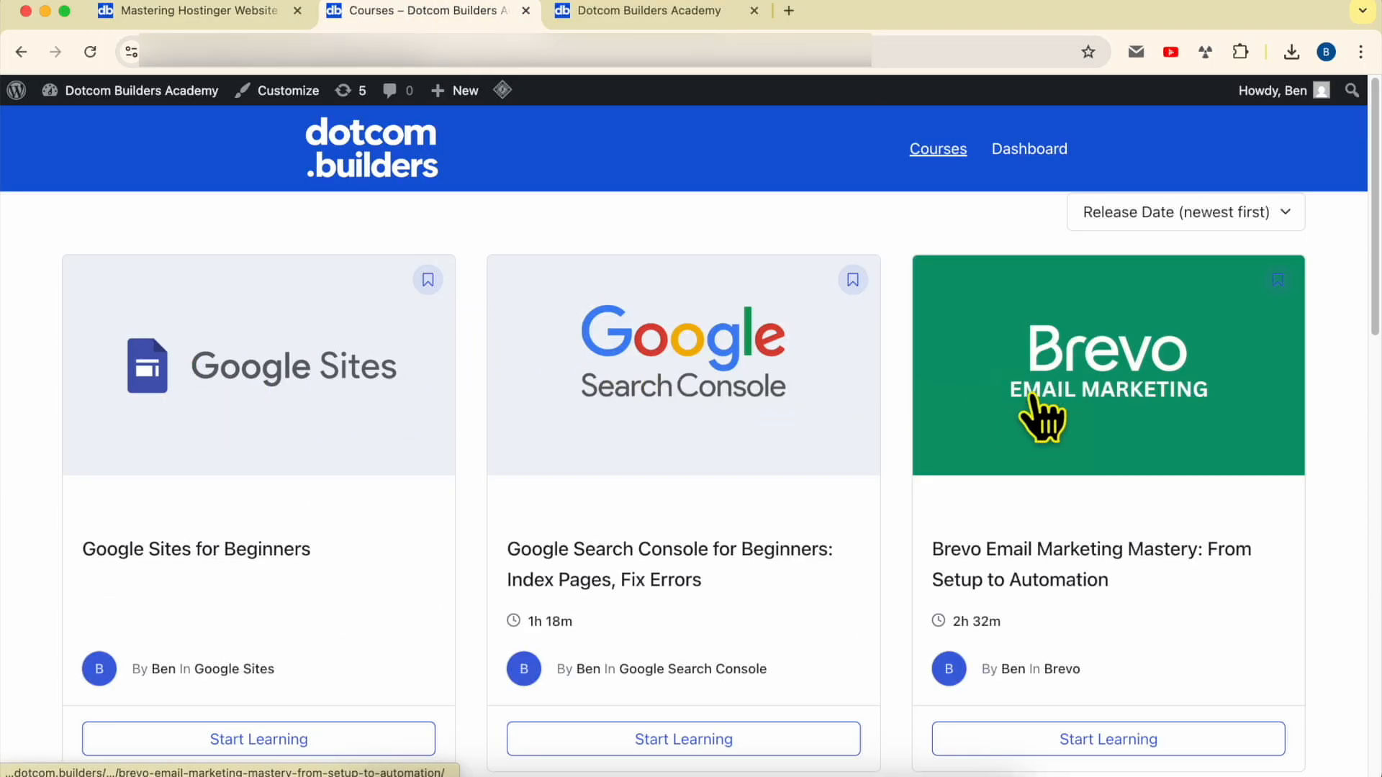
scroll(1176, 441, "down", 8)
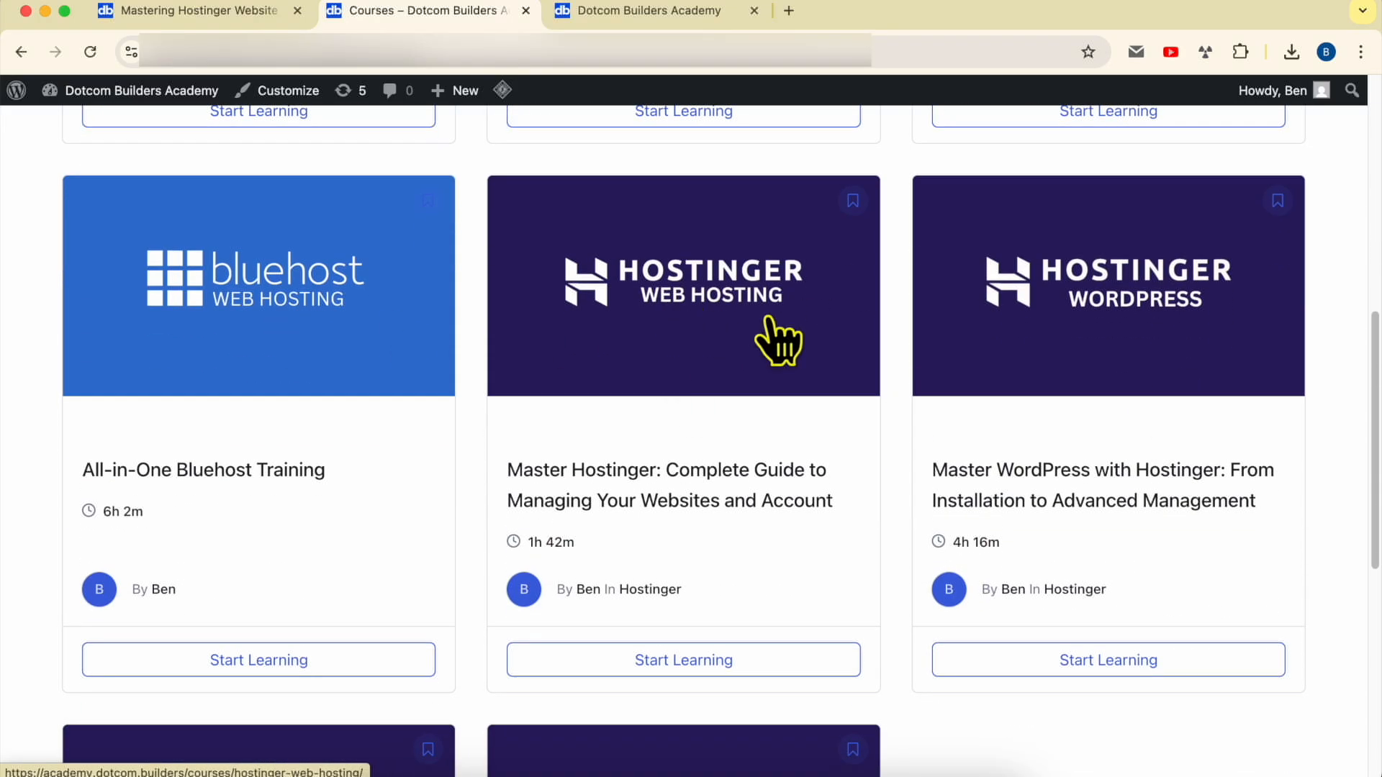
scroll(1182, 361, "down", 4)
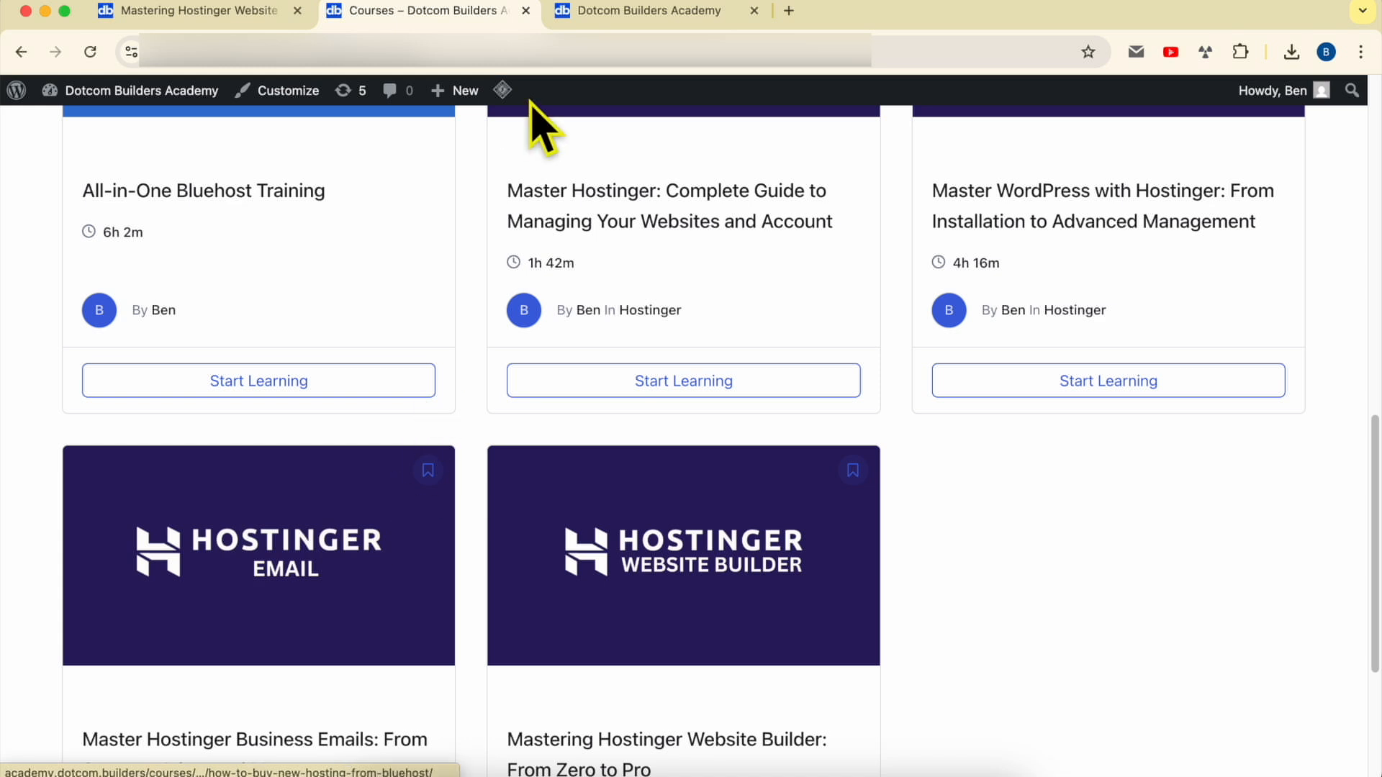
left_click(597, 10)
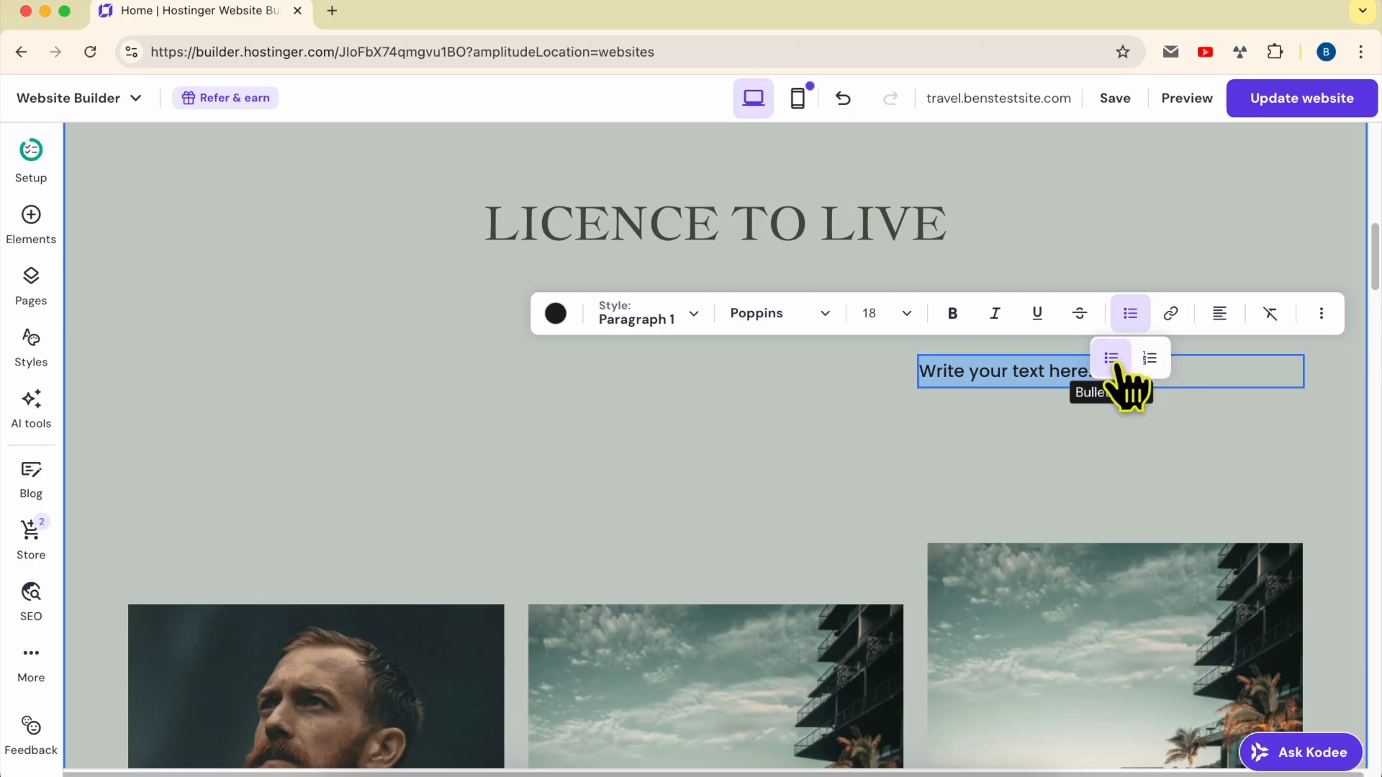
Step: Back in the website builder, apply bullets to the placeholder text and place the cursor at the end of its line
left_click(1046, 371)
left_click_drag(958, 371, 1147, 357)
double_click(969, 372)
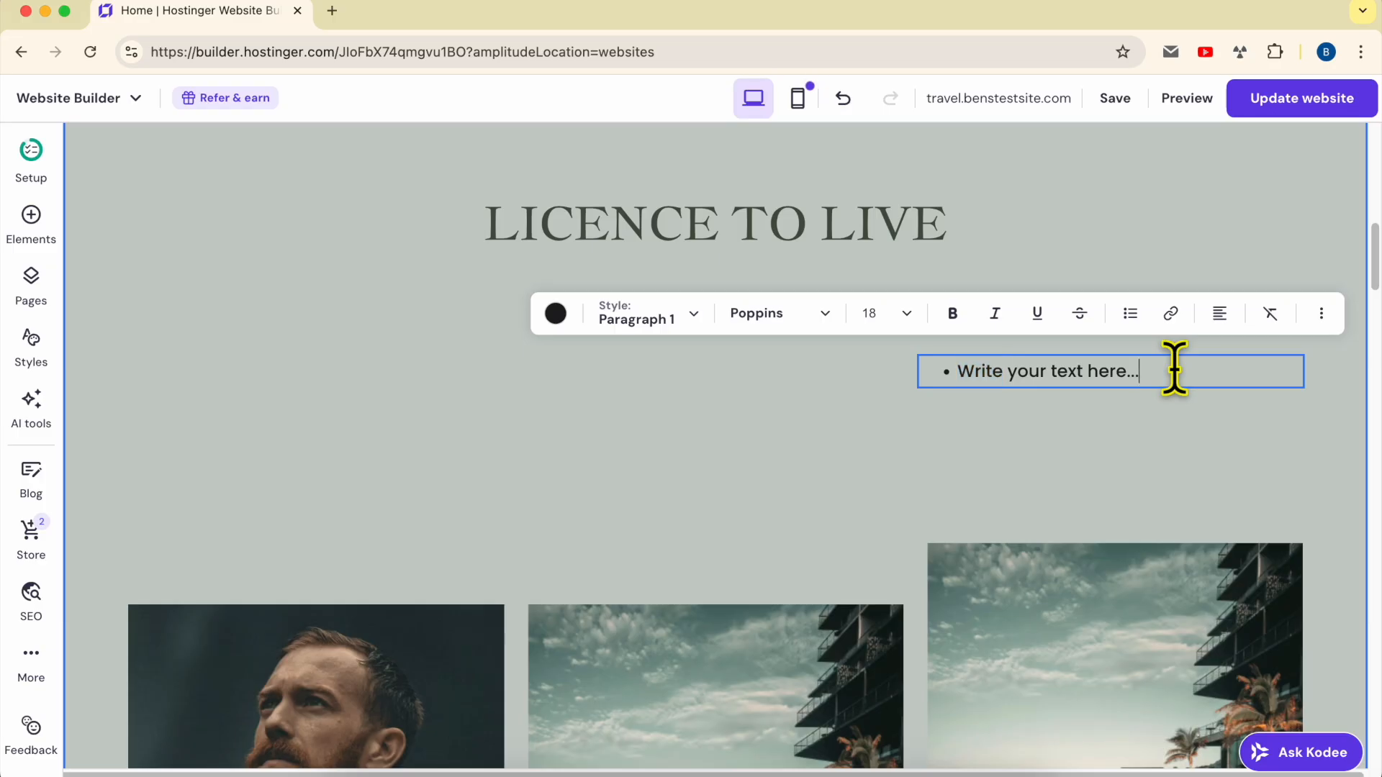
Step: Add two more bullets to the list, reading "i can add my second line" and "third line"
key("Return")
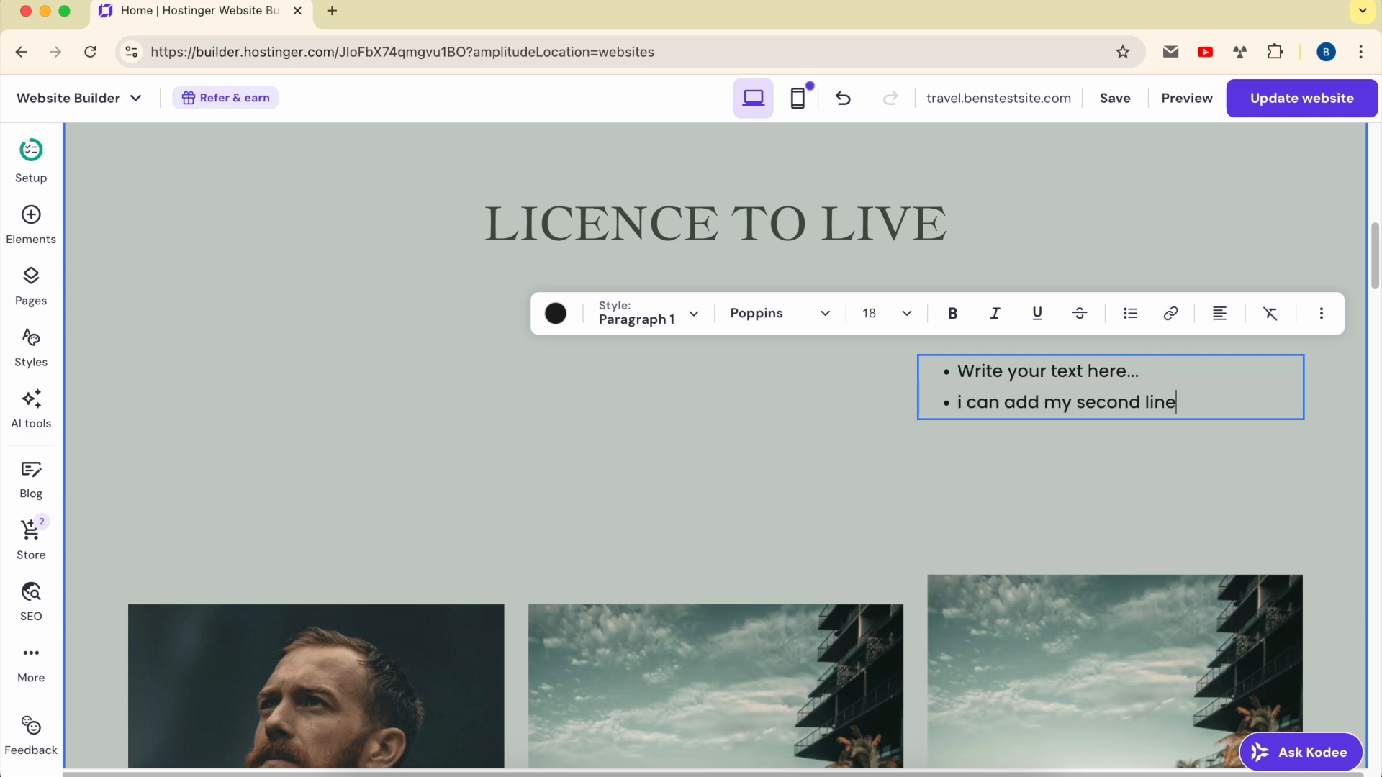
key("Return")
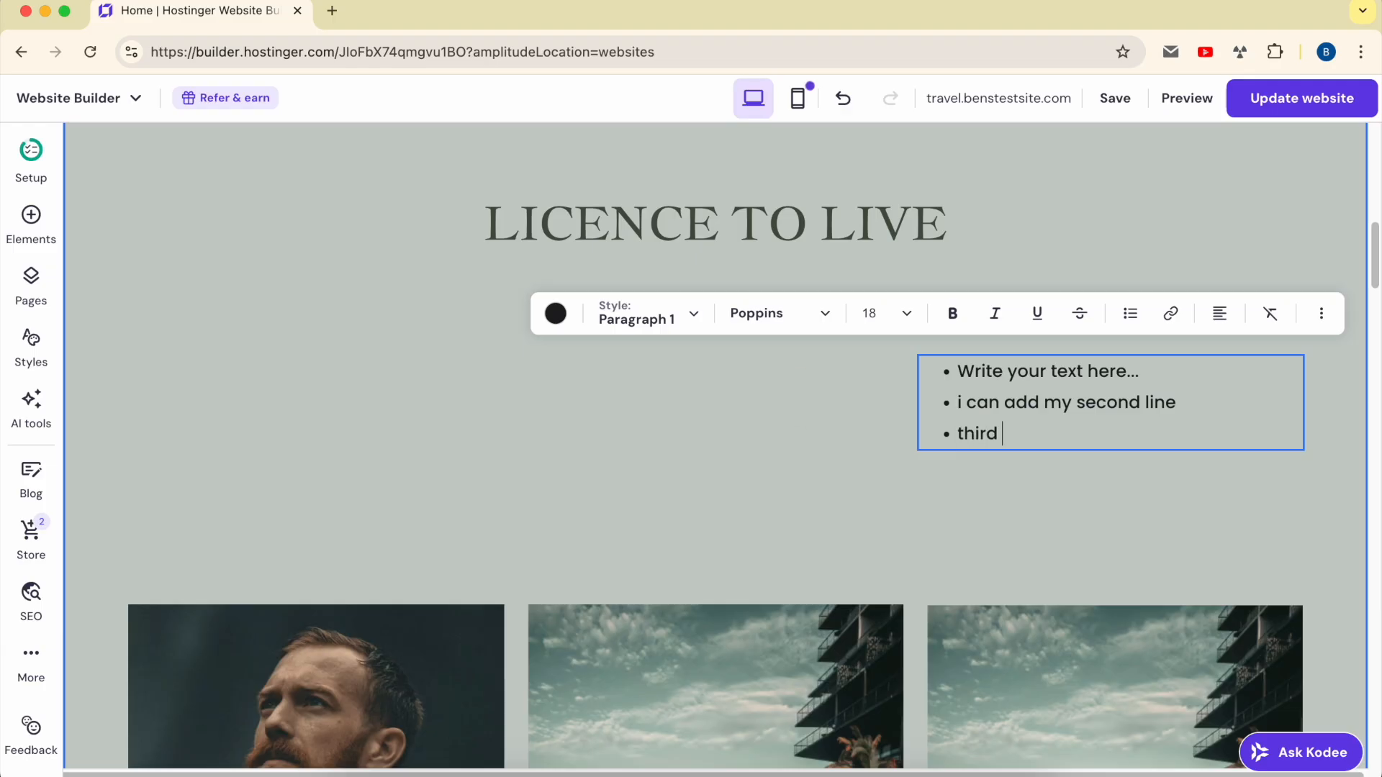
key("Escape")
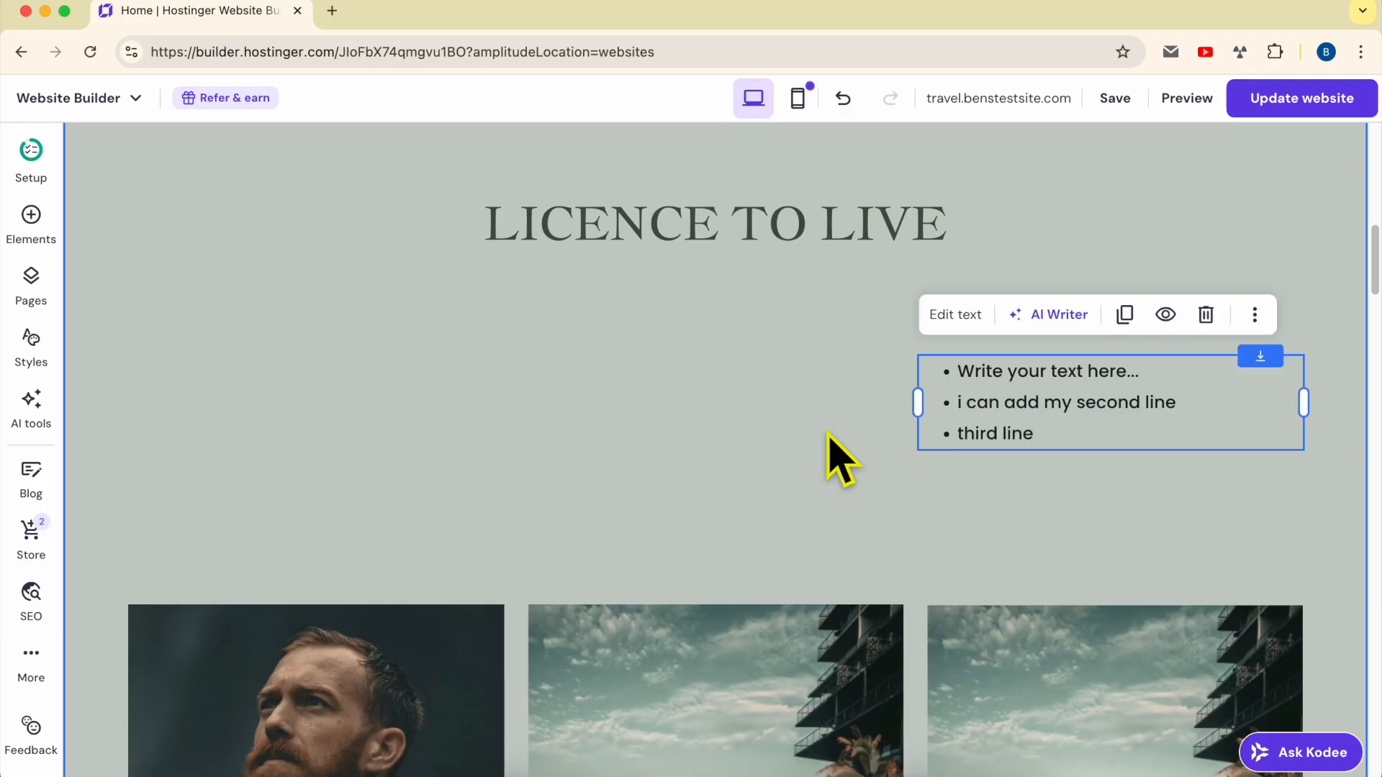
Step: Narrow the bulleted list's text box and move it down to sit just above the right-hand image
left_click_drag(1305, 394, 1221, 397)
left_click_drag(1102, 401, 1104, 558)
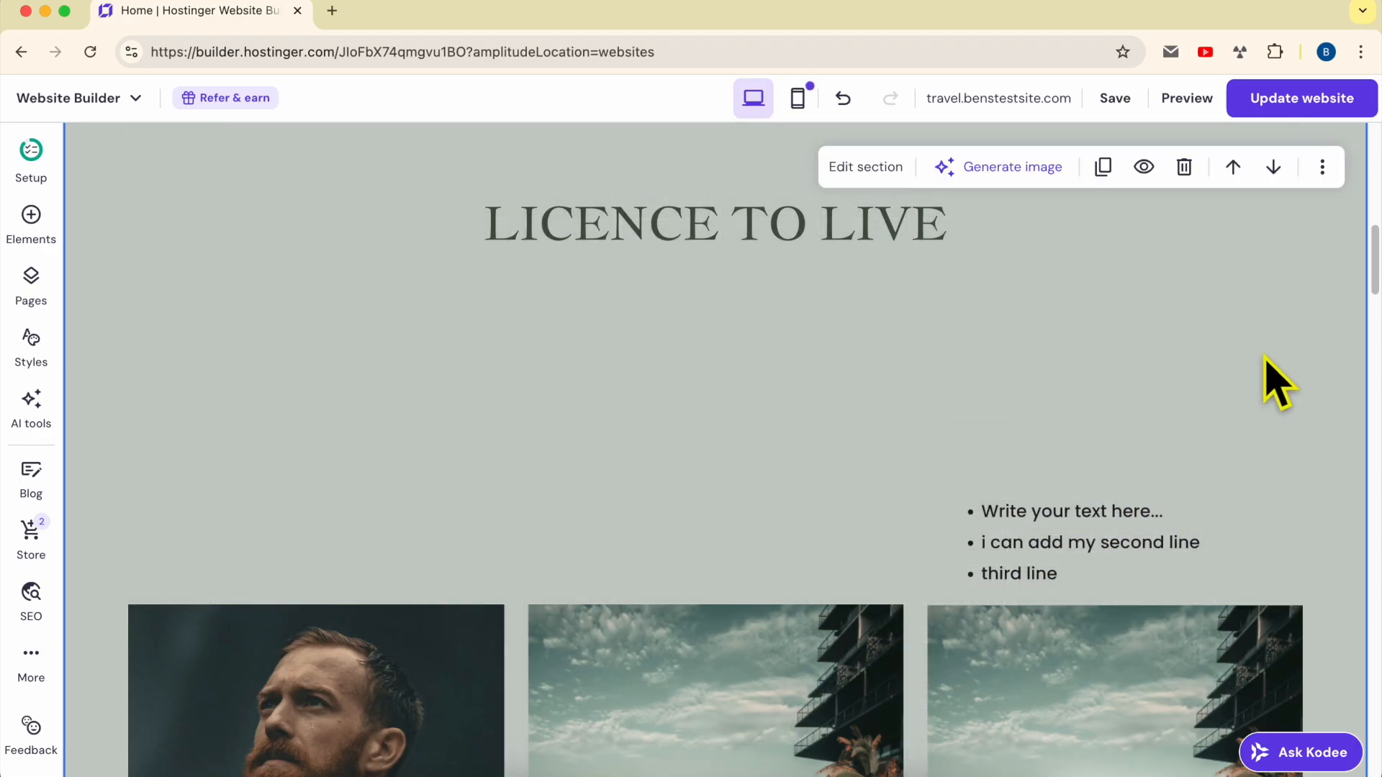
Step: Try a line height of 1.17 on the bulleted list's text and set it back to 1.8
triple_click(1116, 542)
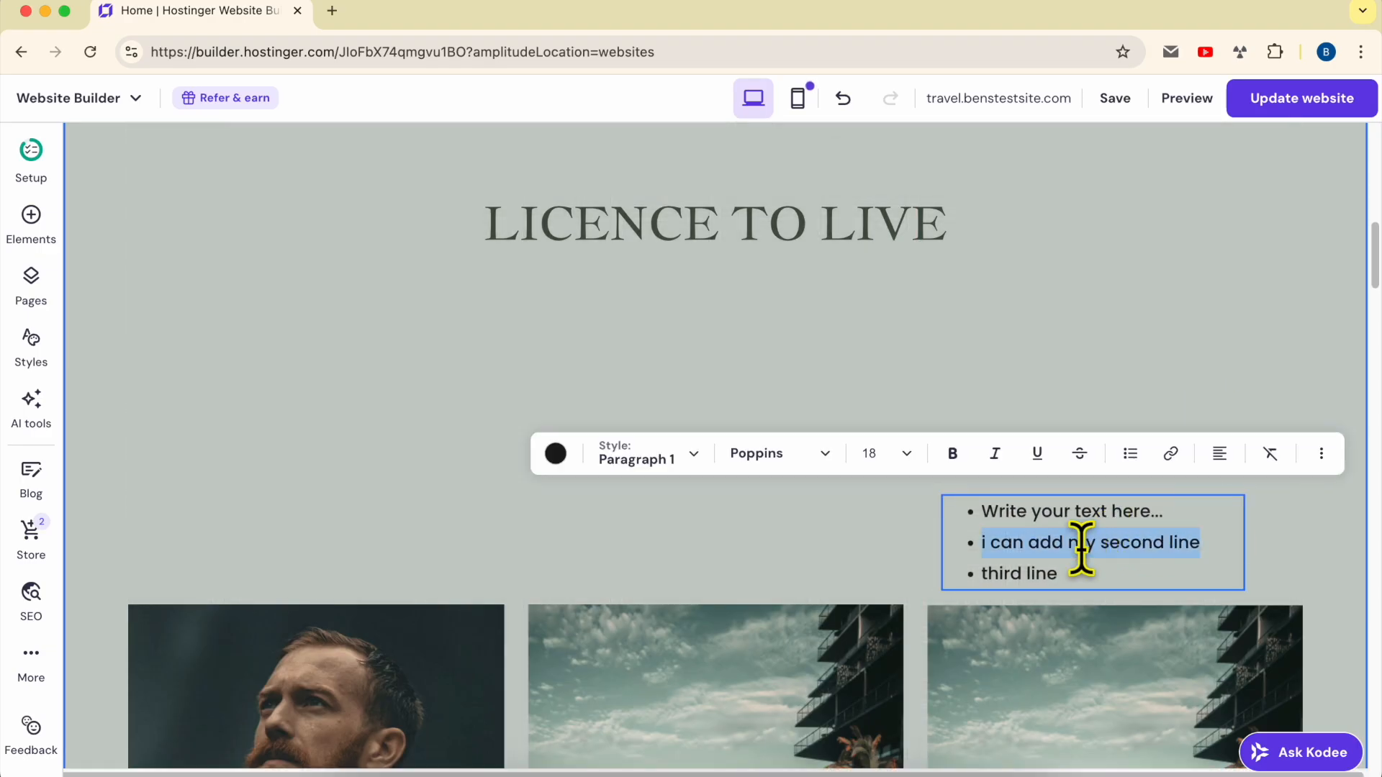
left_click_drag(1083, 573, 952, 513)
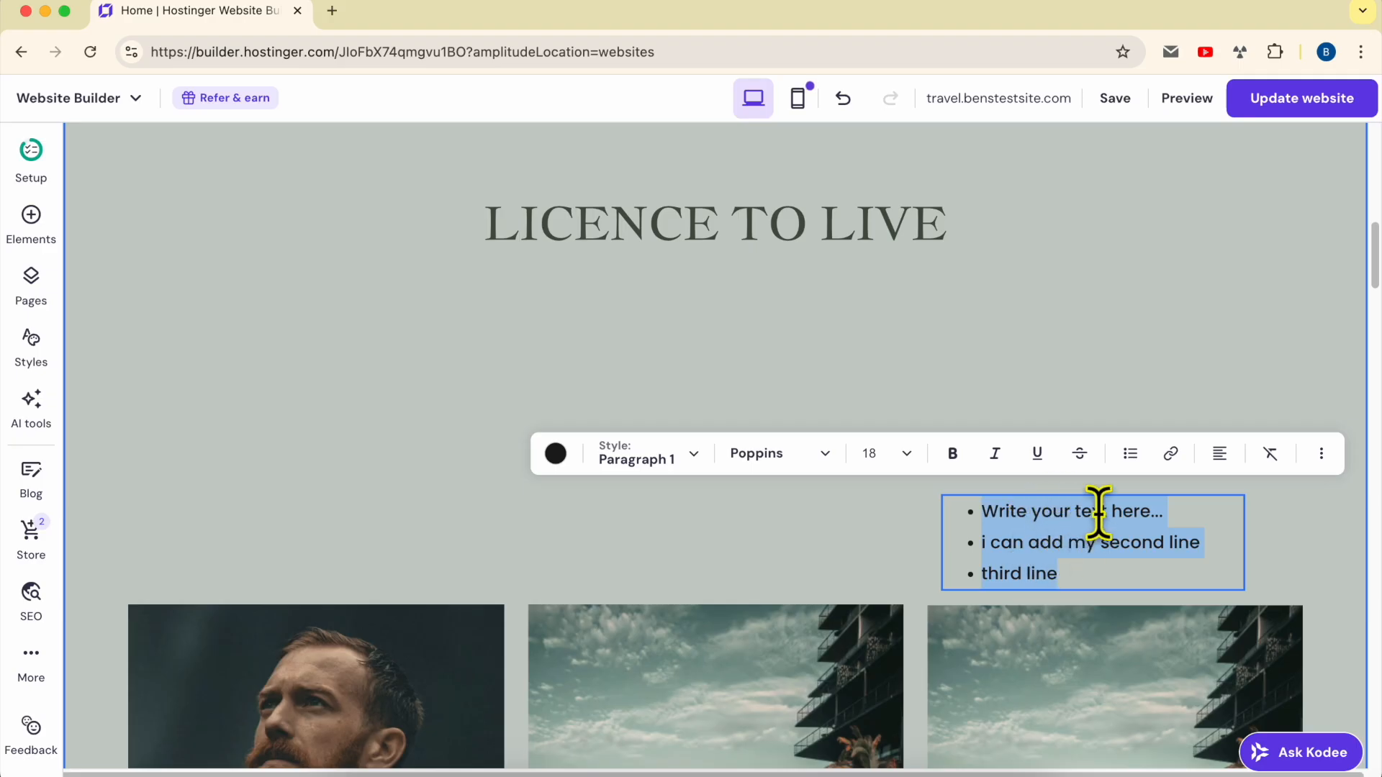
left_click_drag(995, 543, 1073, 511)
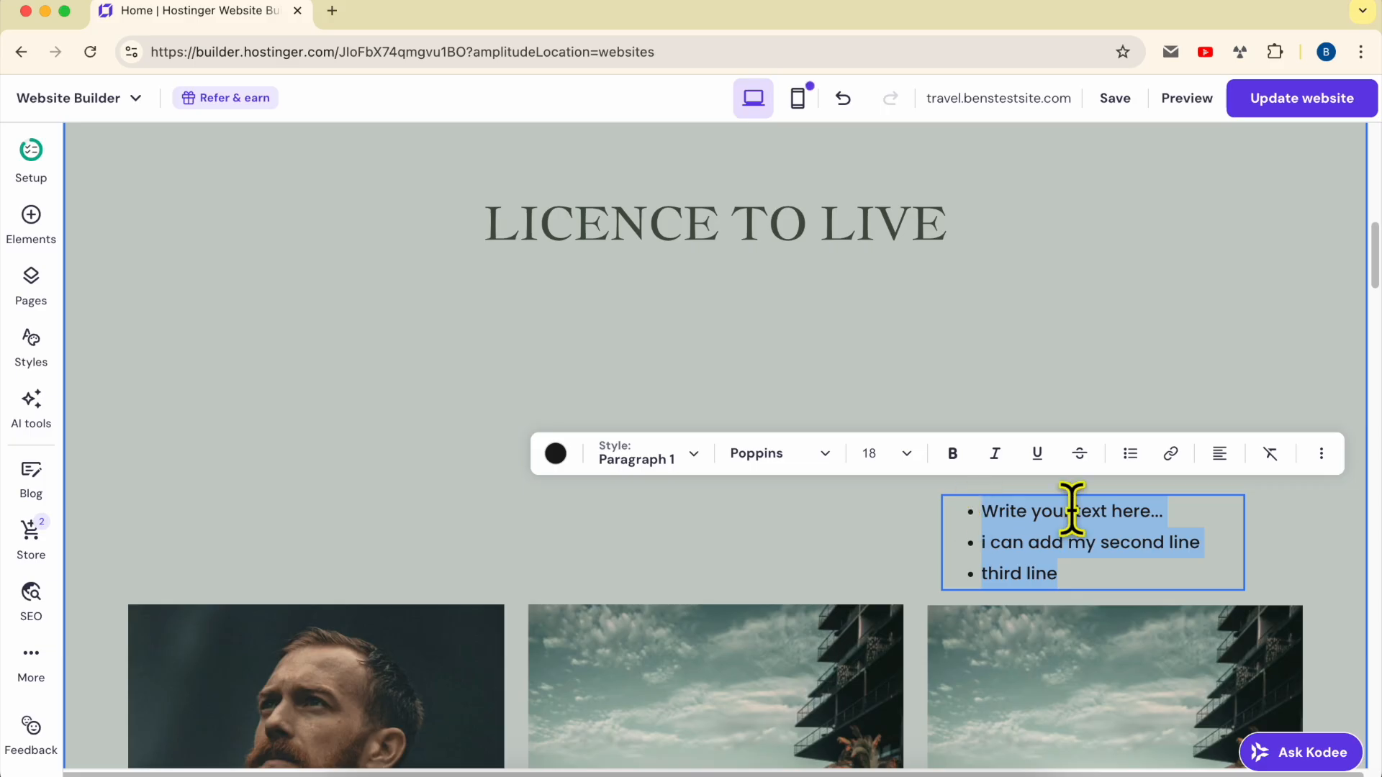
left_click(1325, 455)
left_click_drag(1191, 209, 1160, 210)
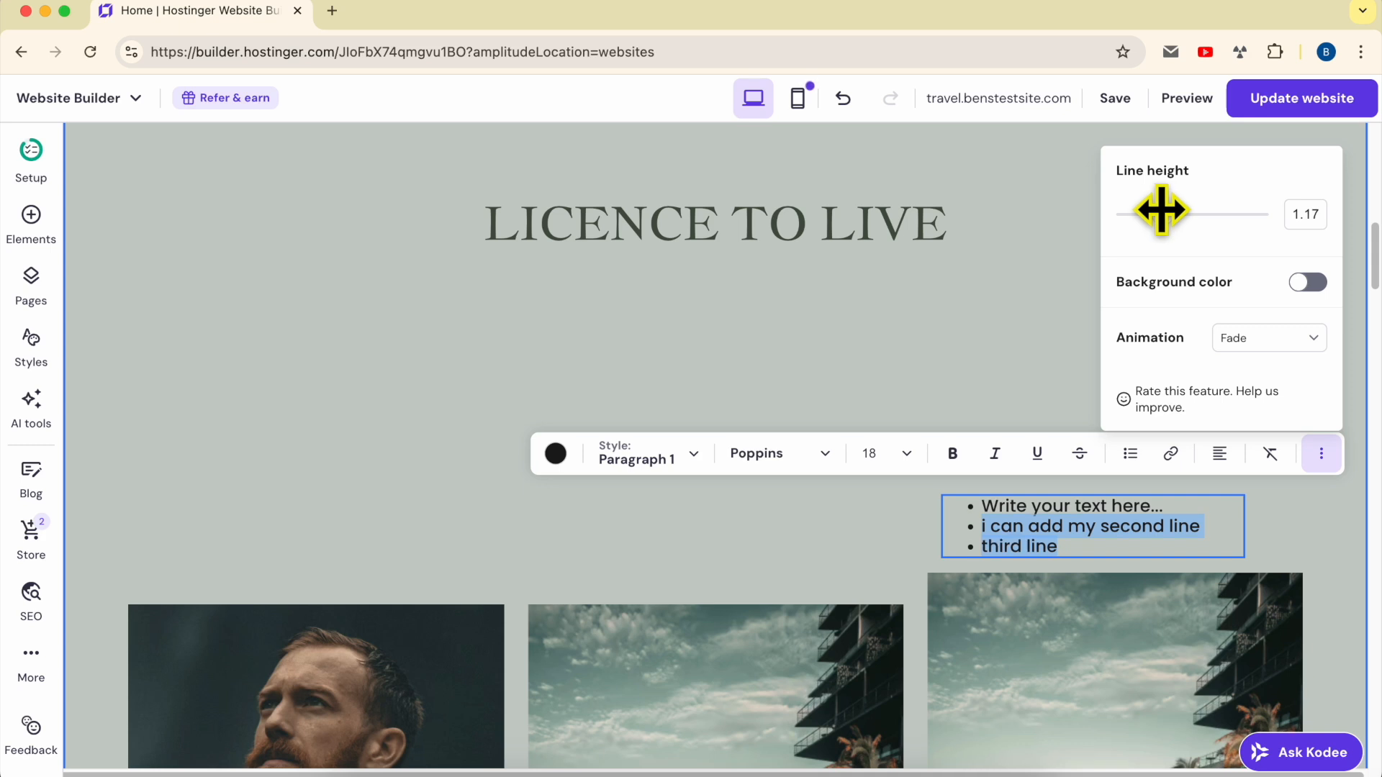
left_click_drag(1160, 210, 1194, 211)
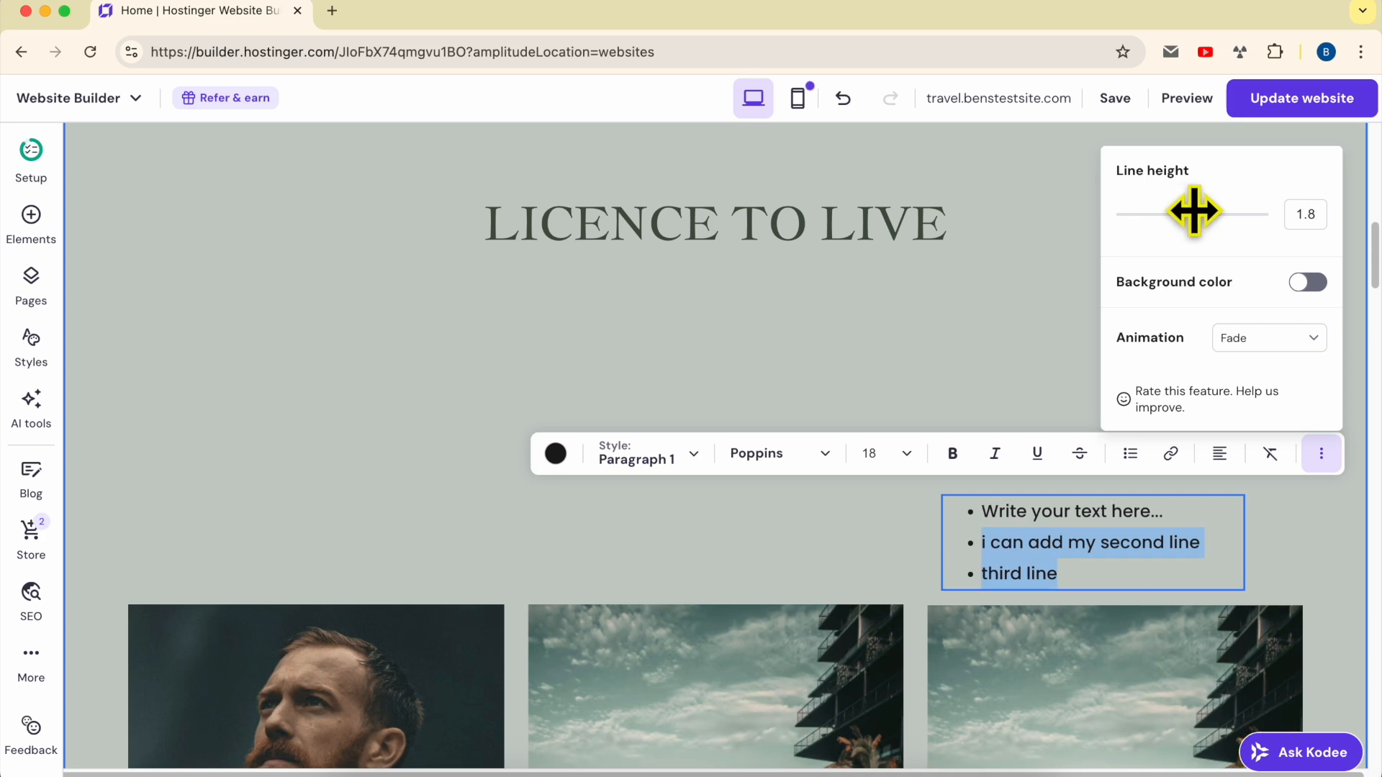
left_click(1339, 591)
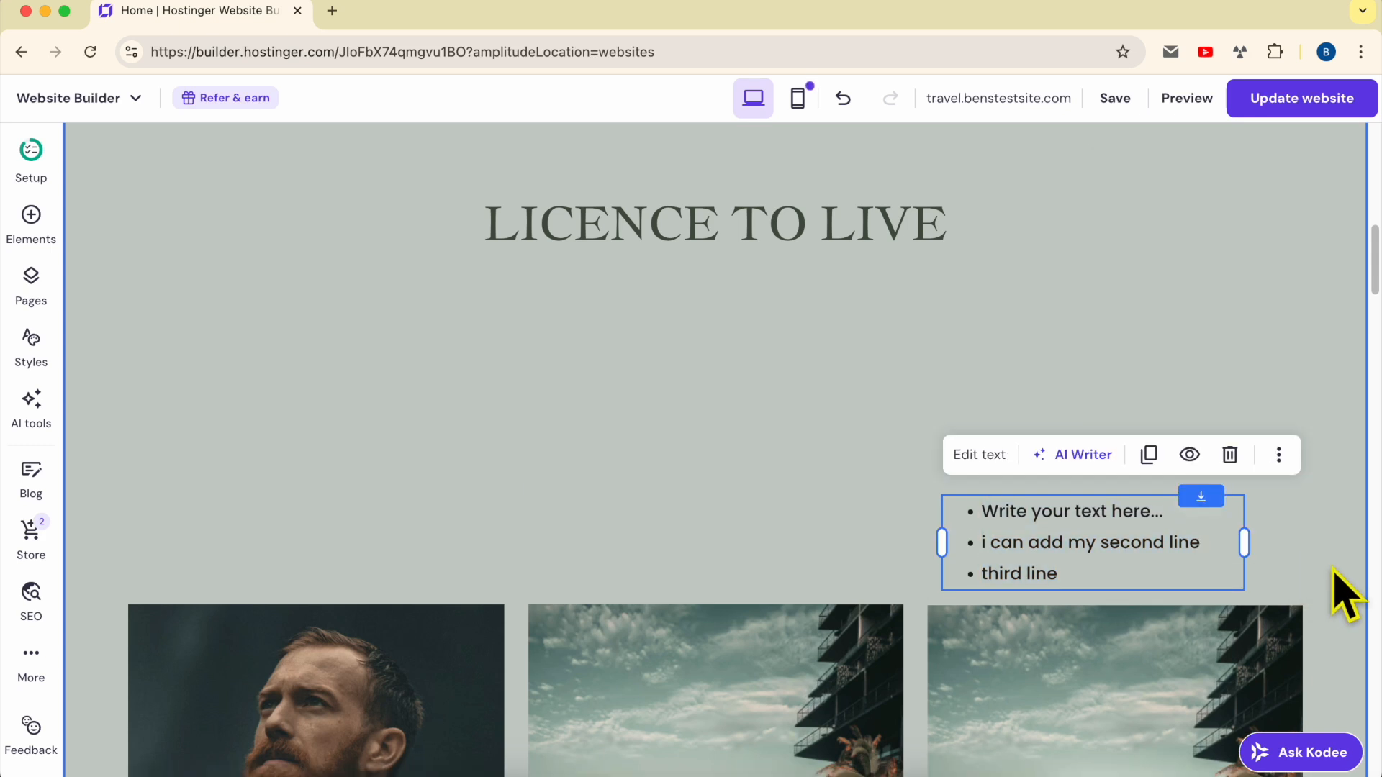
Step: Duplicate the bulleted list and place the copy above the middle image, level with the original
left_click(1127, 551)
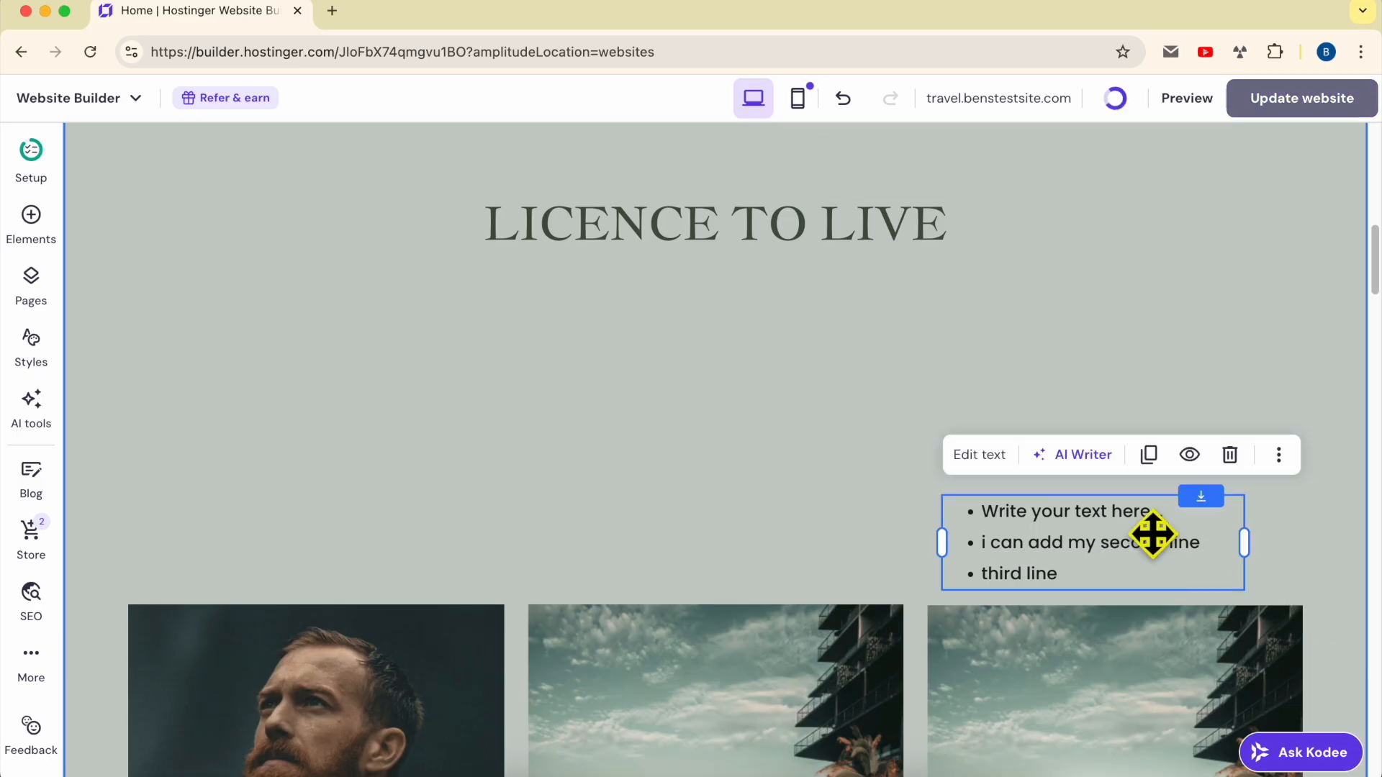
left_click(1149, 455)
left_click_drag(1157, 518, 689, 560)
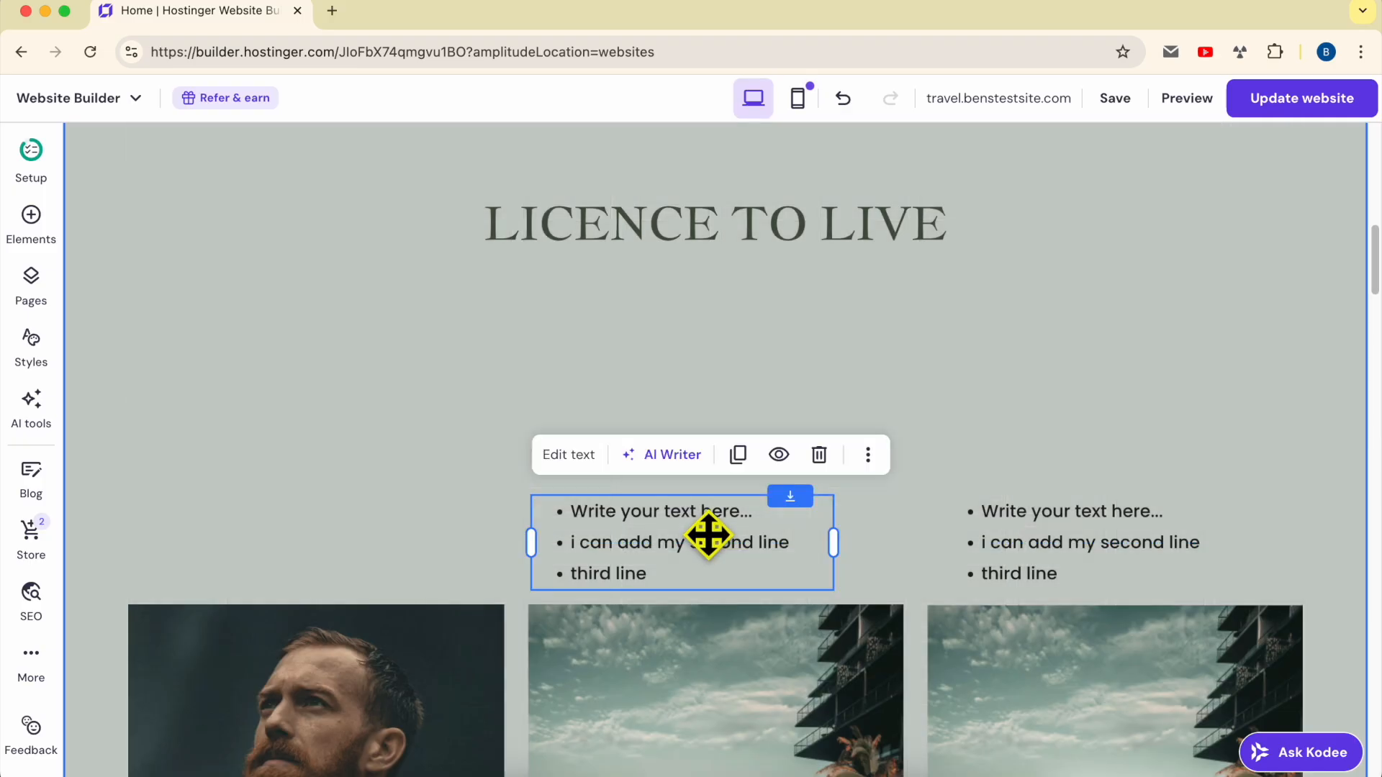
left_click(957, 465)
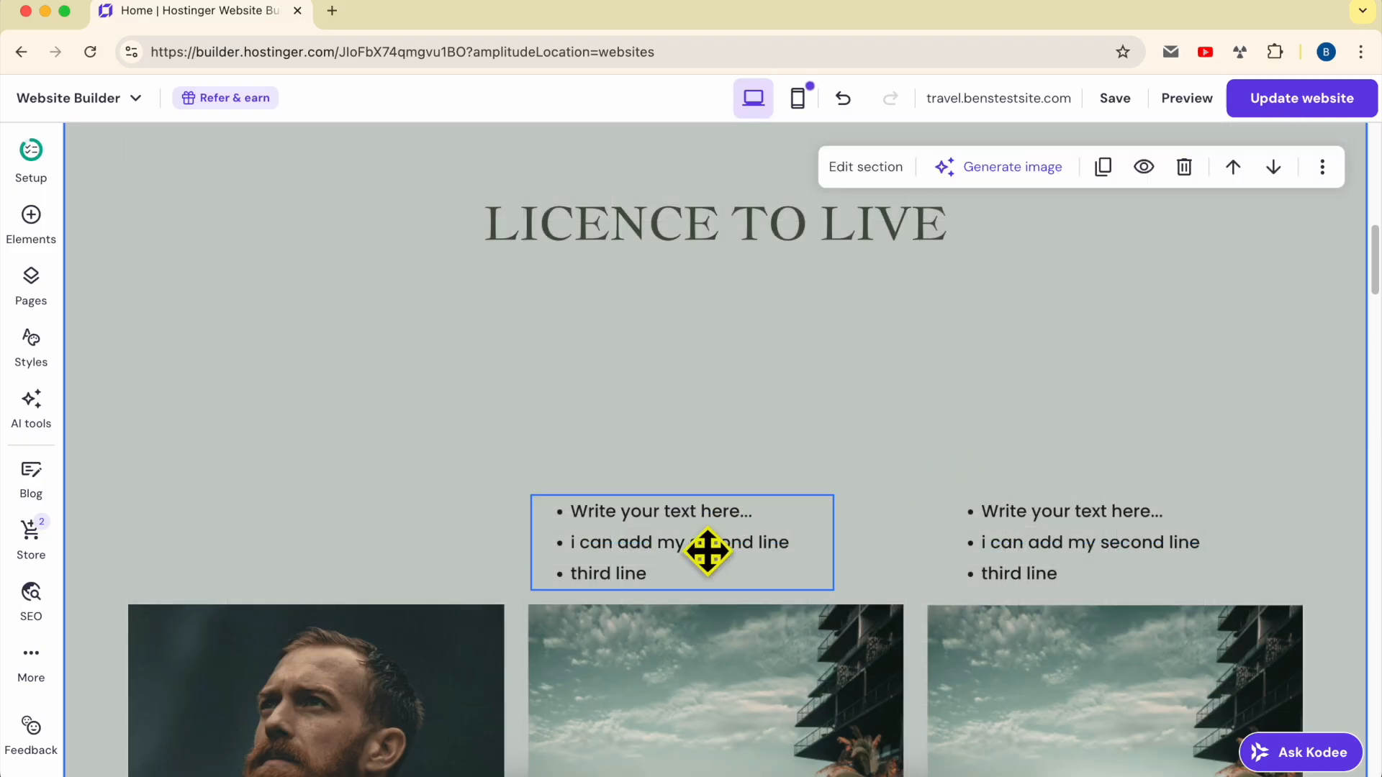
Step: Duplicate the middle list, place the copy above the left-hand image, and move the "LICENCE TO LIVE" heading down close above the lists
left_click(716, 546)
left_click(738, 454)
left_click_drag(659, 542, 247, 533)
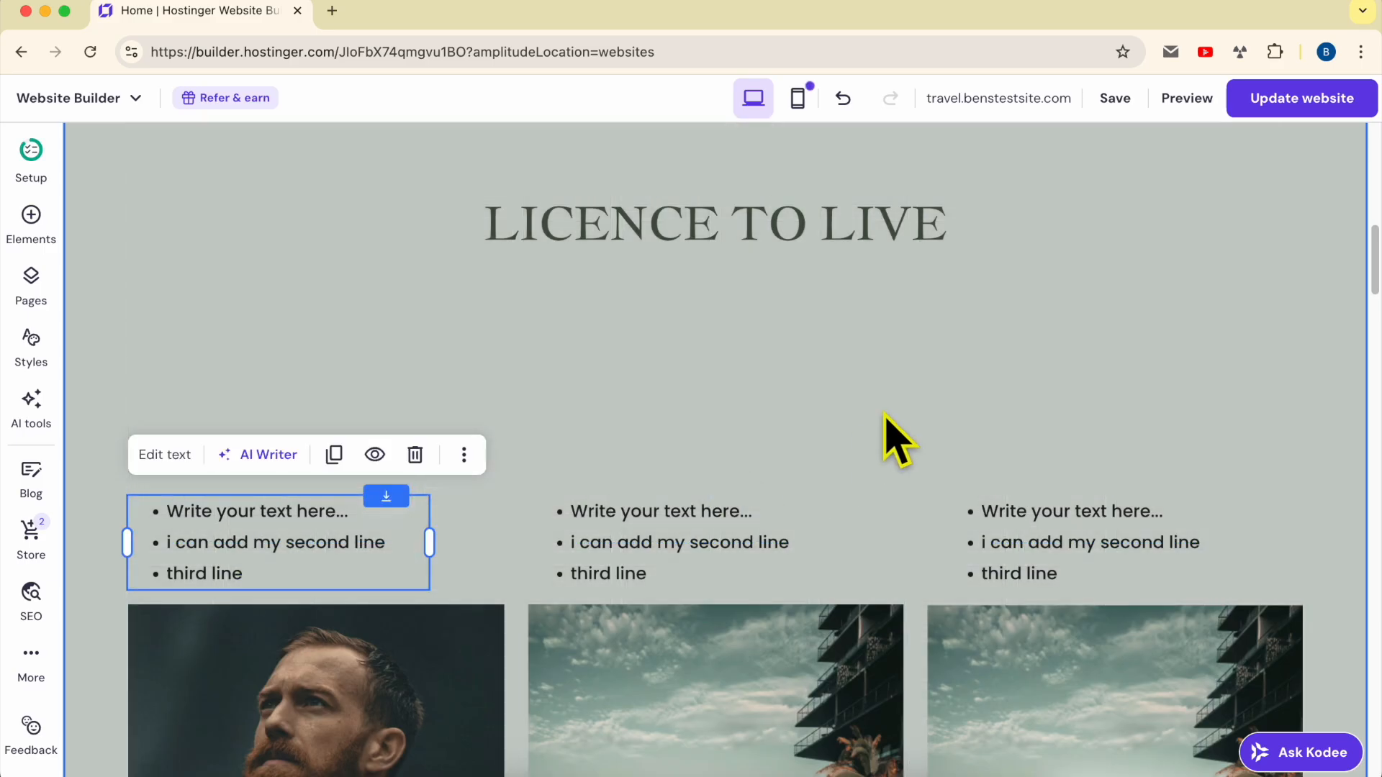
left_click_drag(833, 223, 889, 310)
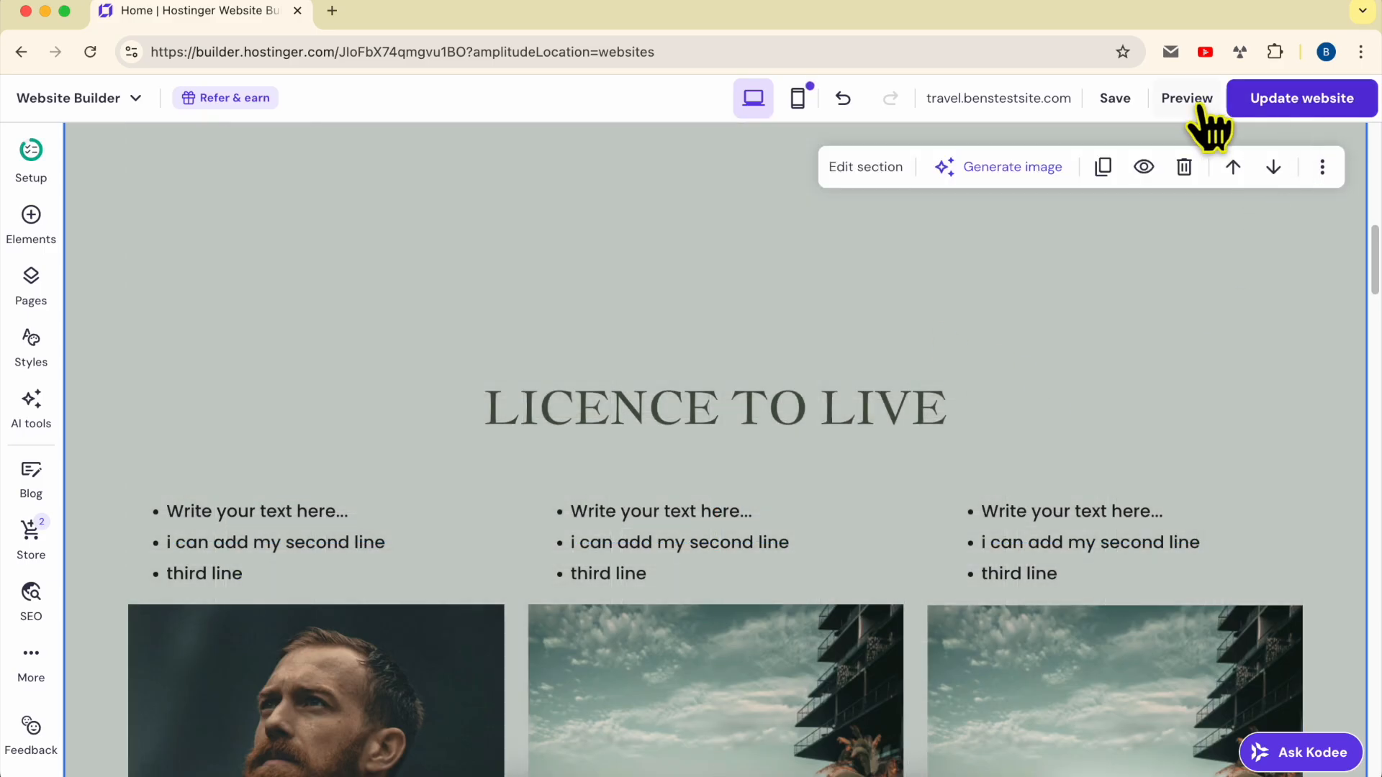
Step: Publish the website changes and open the live site at its "LICENCE TO LIVE" section
left_click(1293, 101)
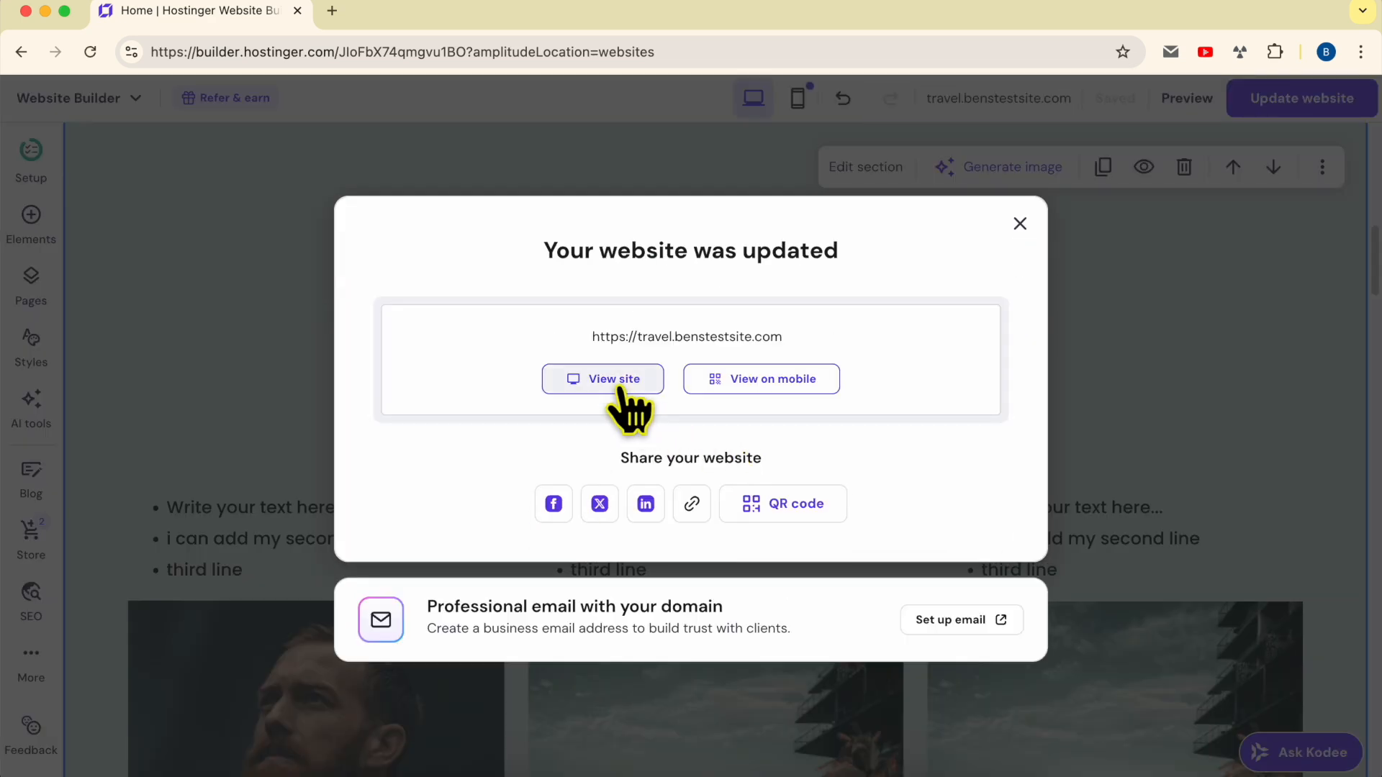
left_click(619, 393)
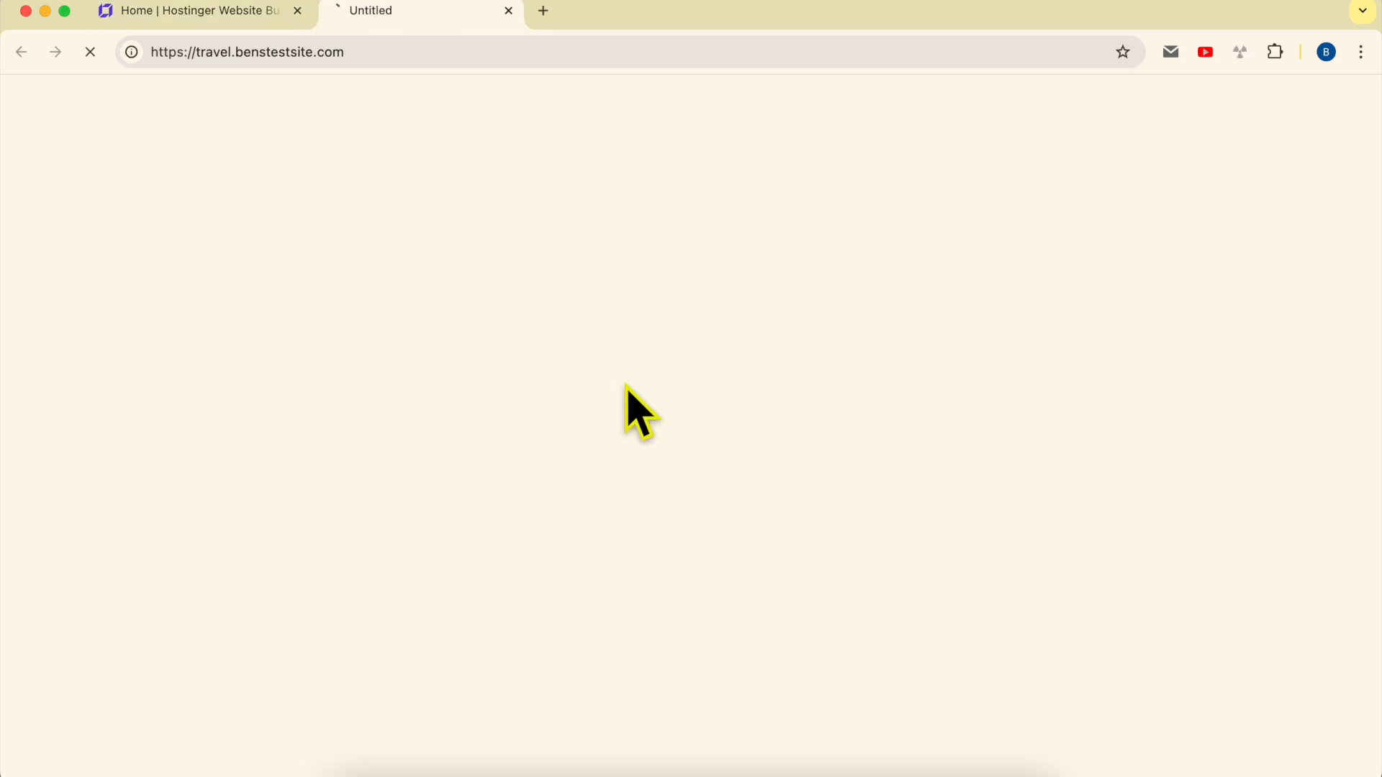
scroll(762, 403, "down", 15)
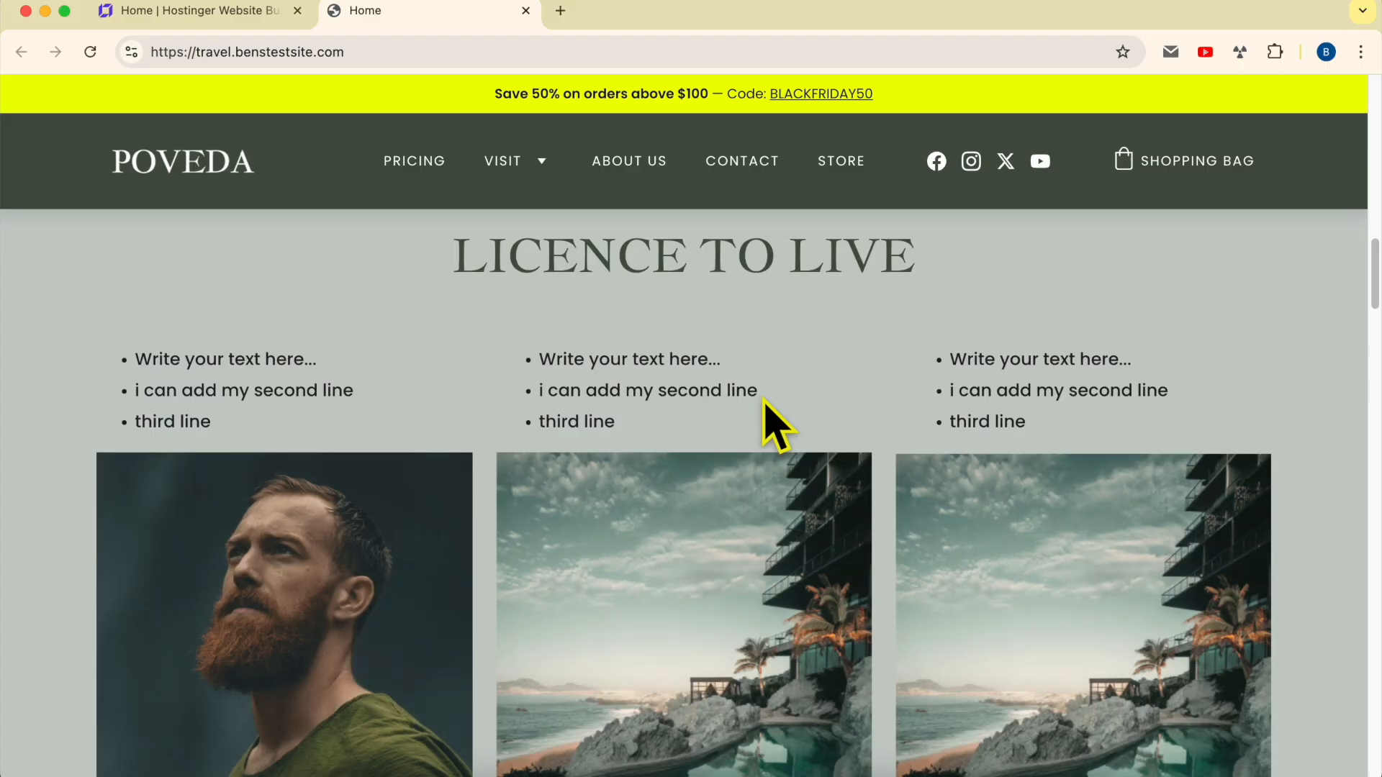
Step: Examine the three bulleted lists above the images on the published page
triple_click(596, 382)
triple_click(137, 391)
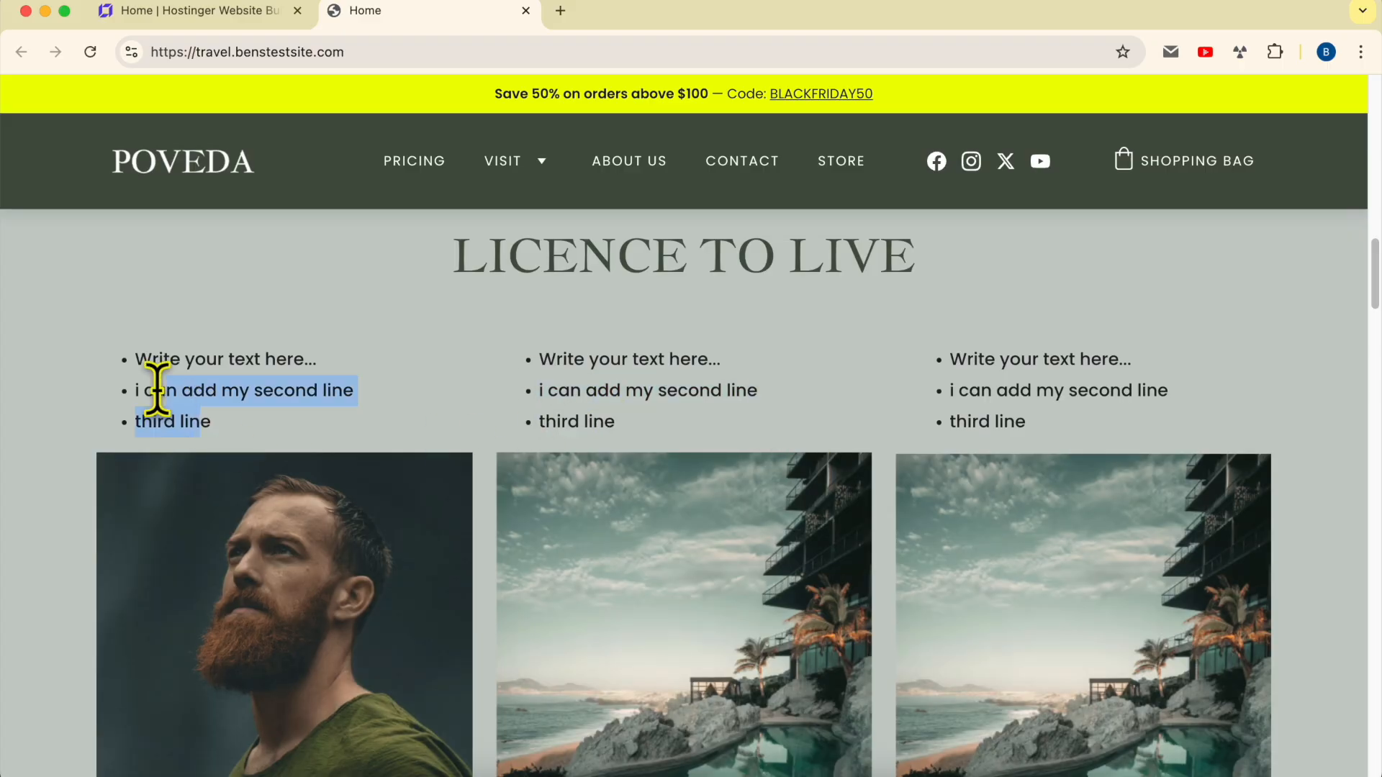
left_click(593, 360)
left_click_drag(1042, 421, 965, 395)
left_click(965, 395)
left_click_drag(478, 380, 317, 446)
left_click(772, 410)
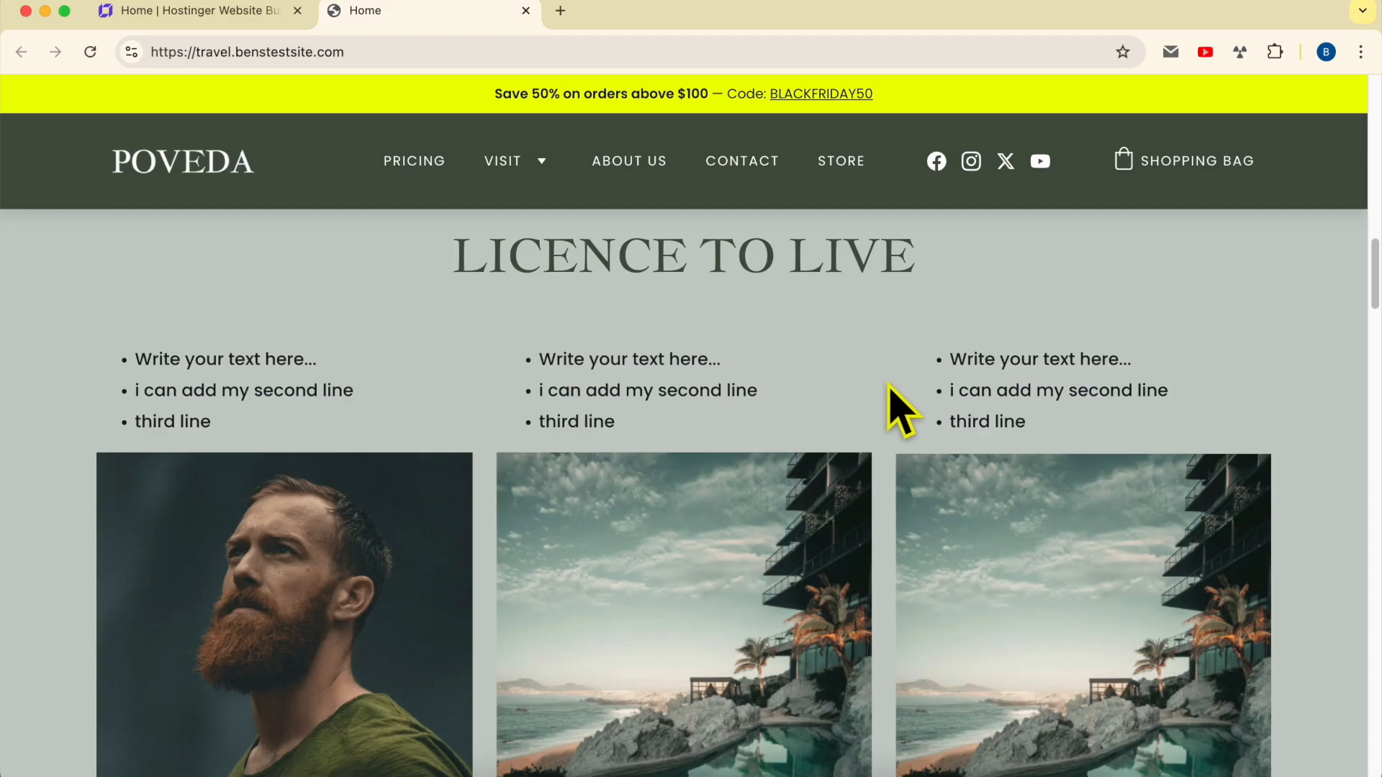
scroll(900, 410, "down", 2)
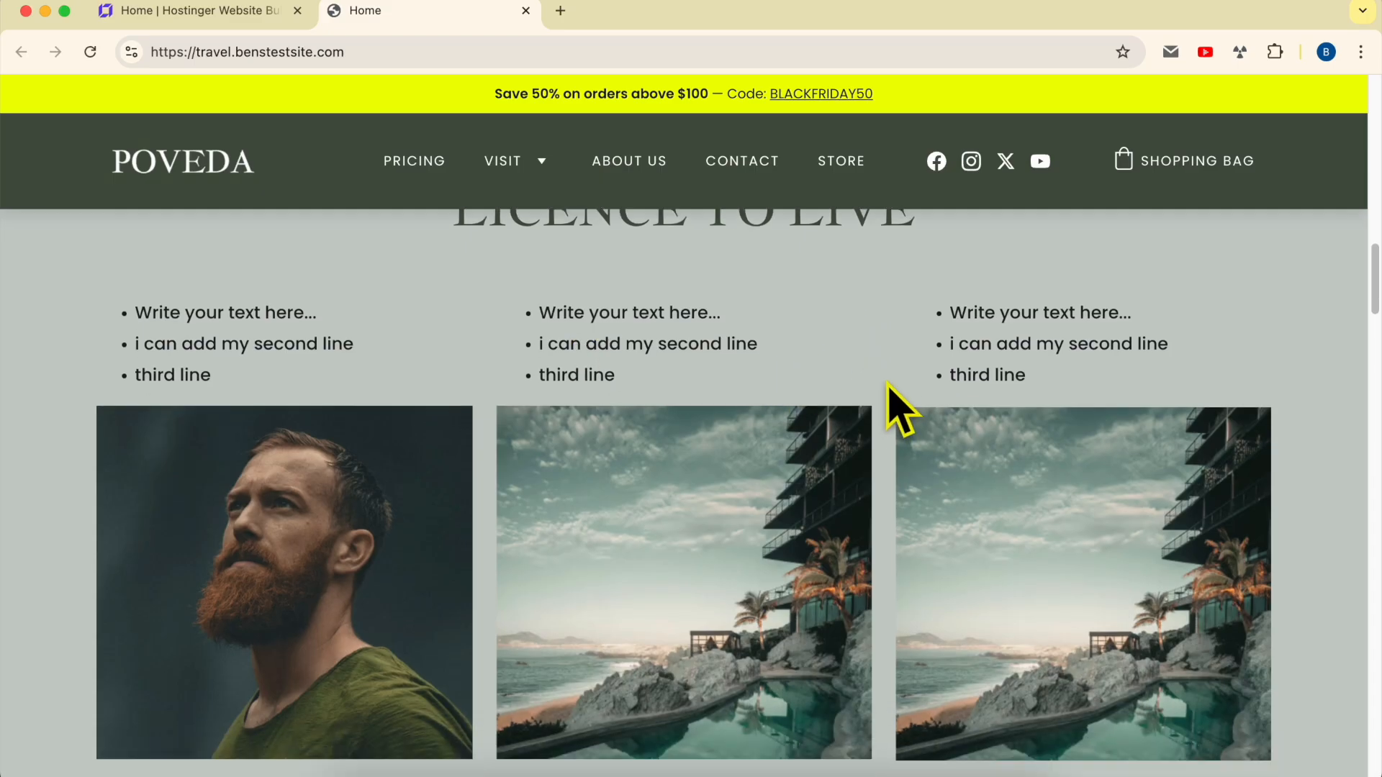